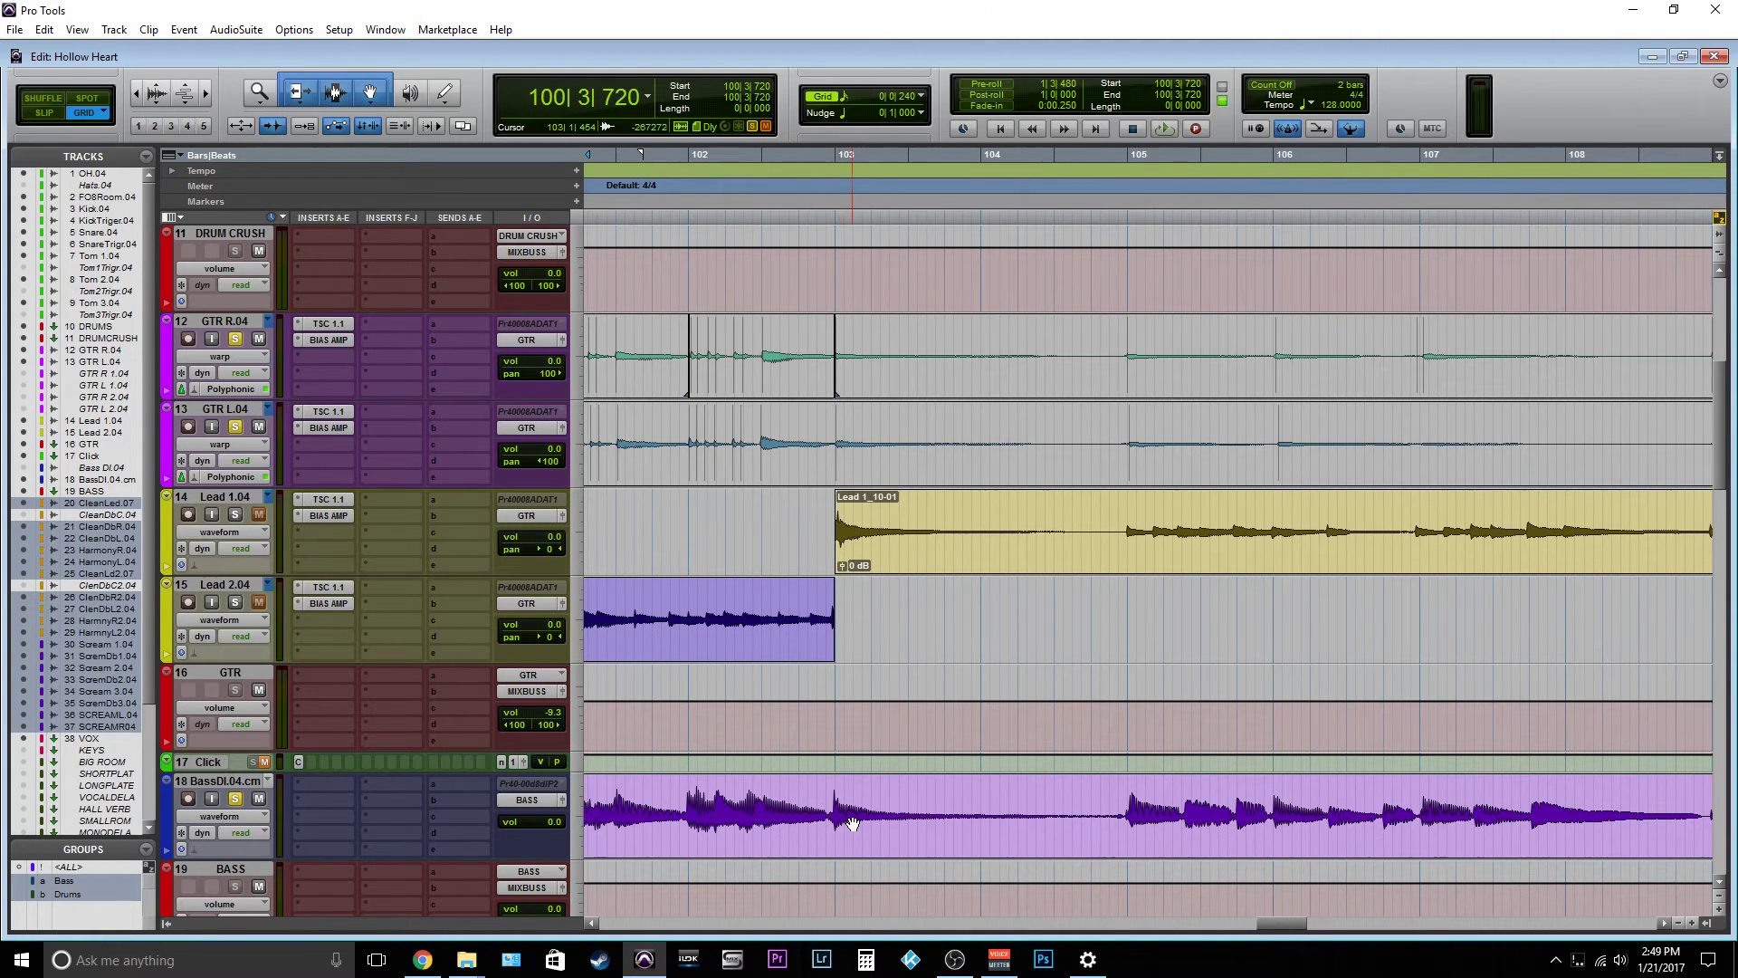
Play the BassDI track from 102|4|720 through about bar 111, then stop.
click(833, 787)
key(ctrl+bracketleft)
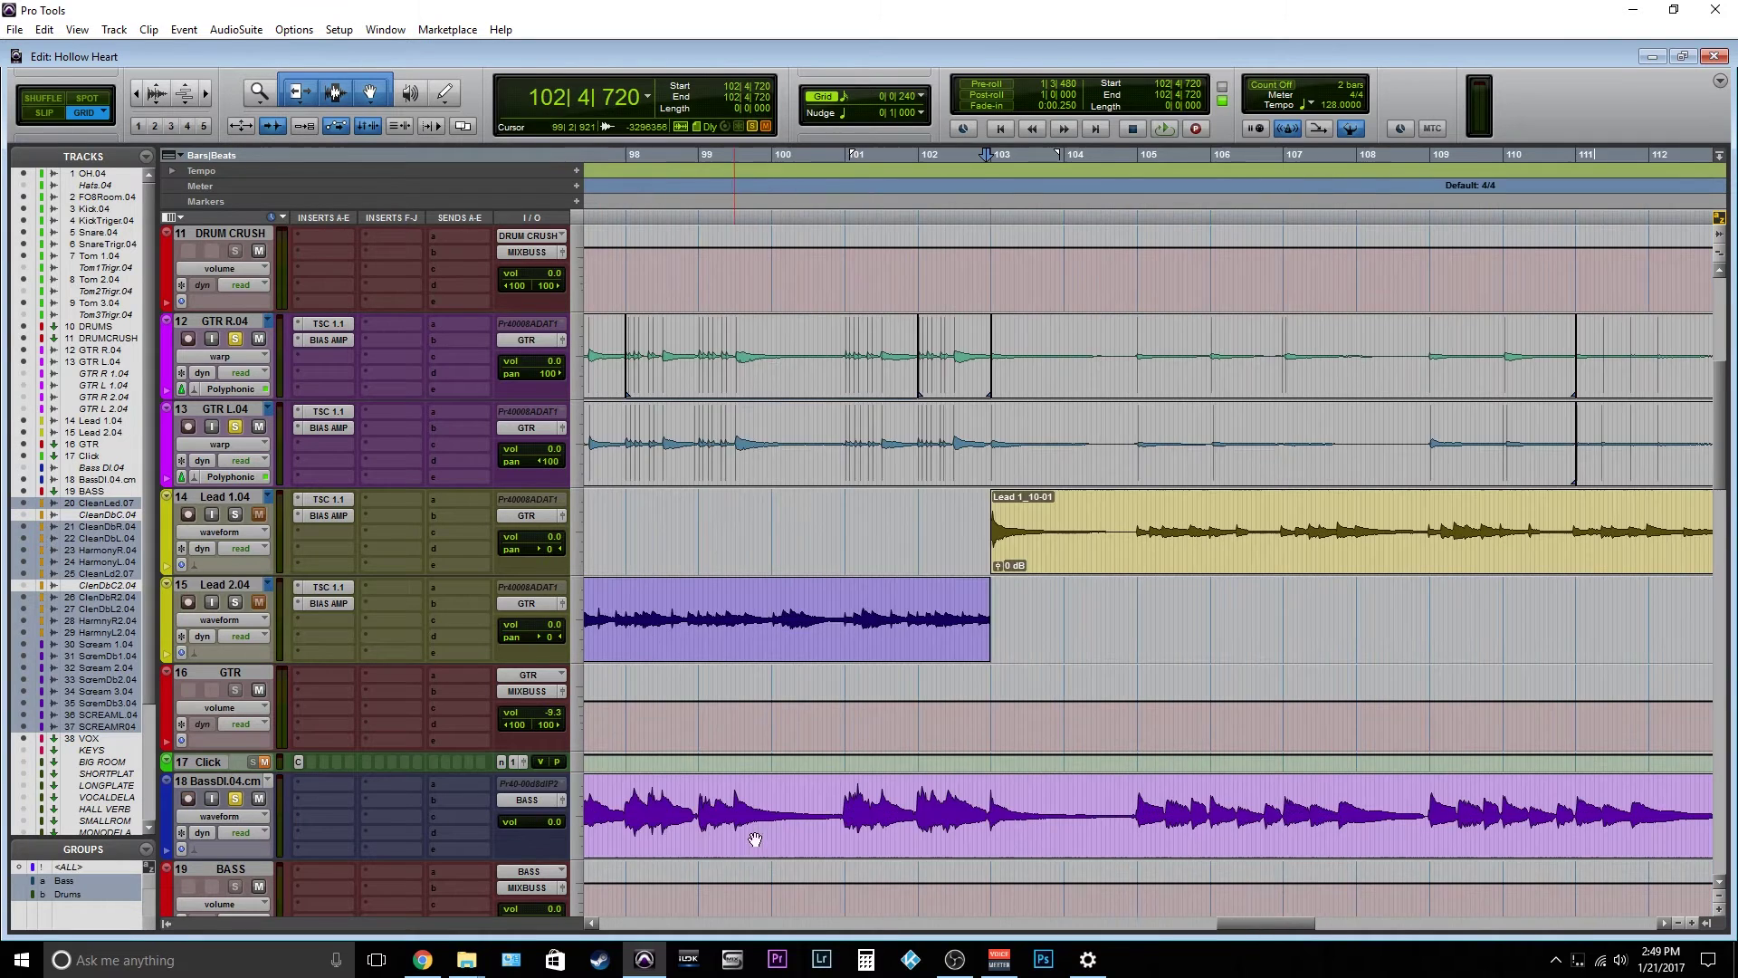
scroll(971, 785, right, 3)
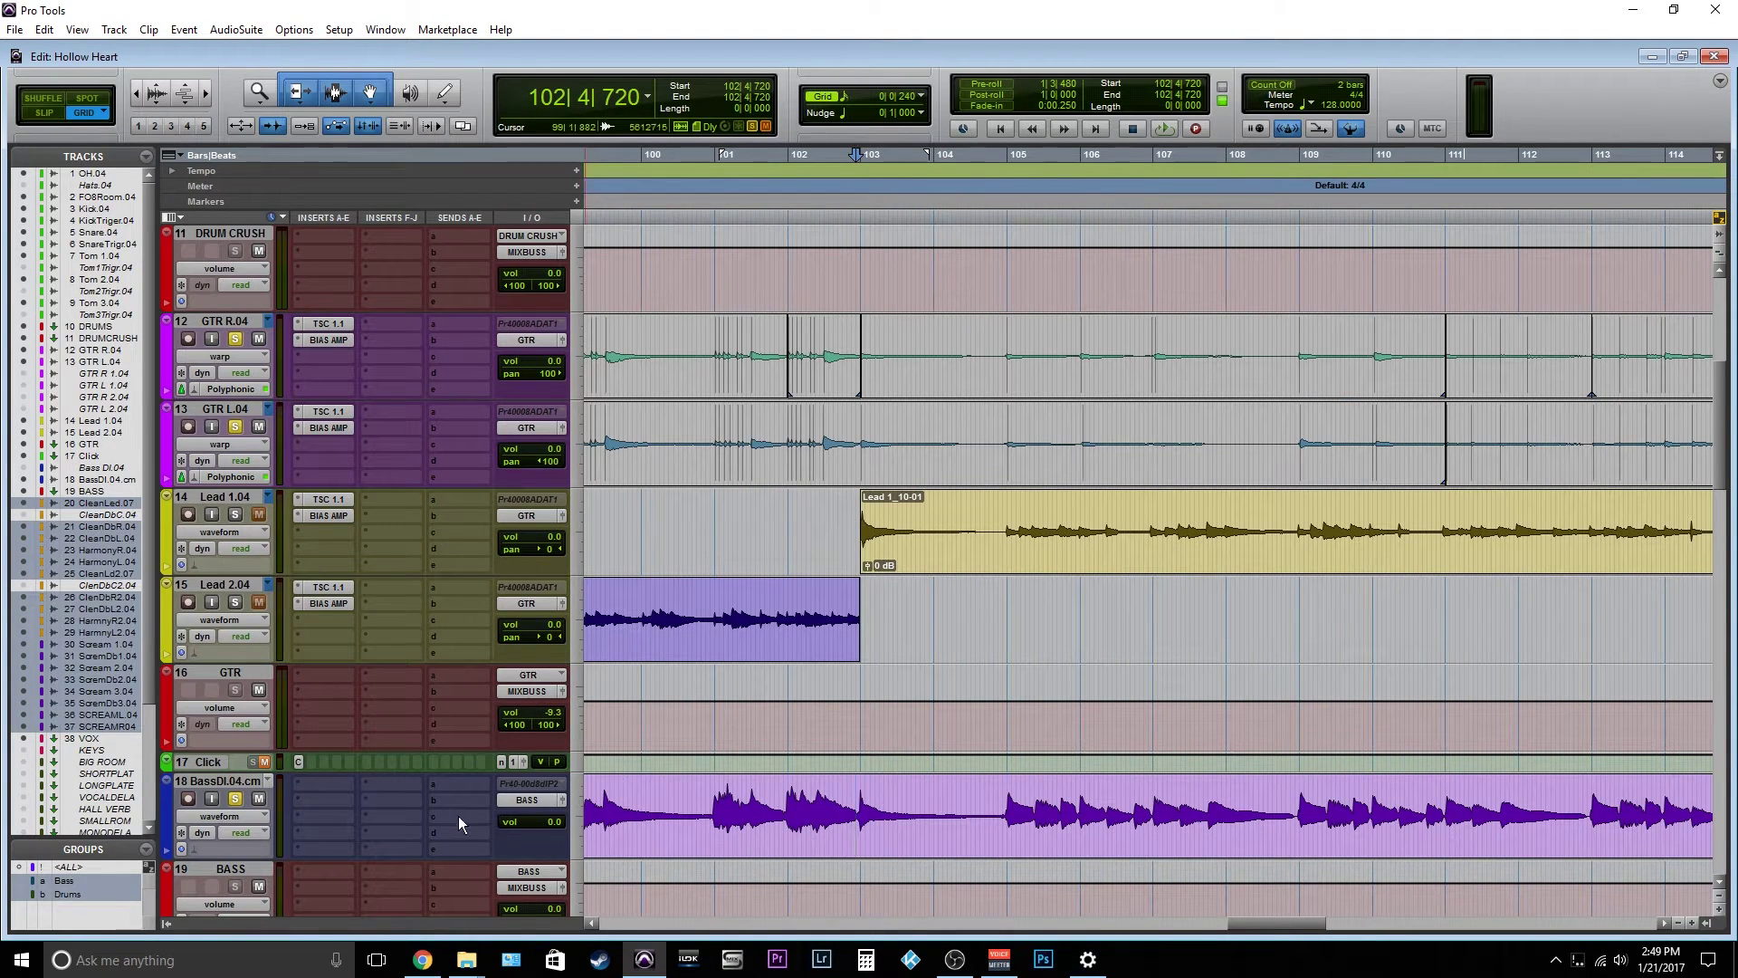
key(space)
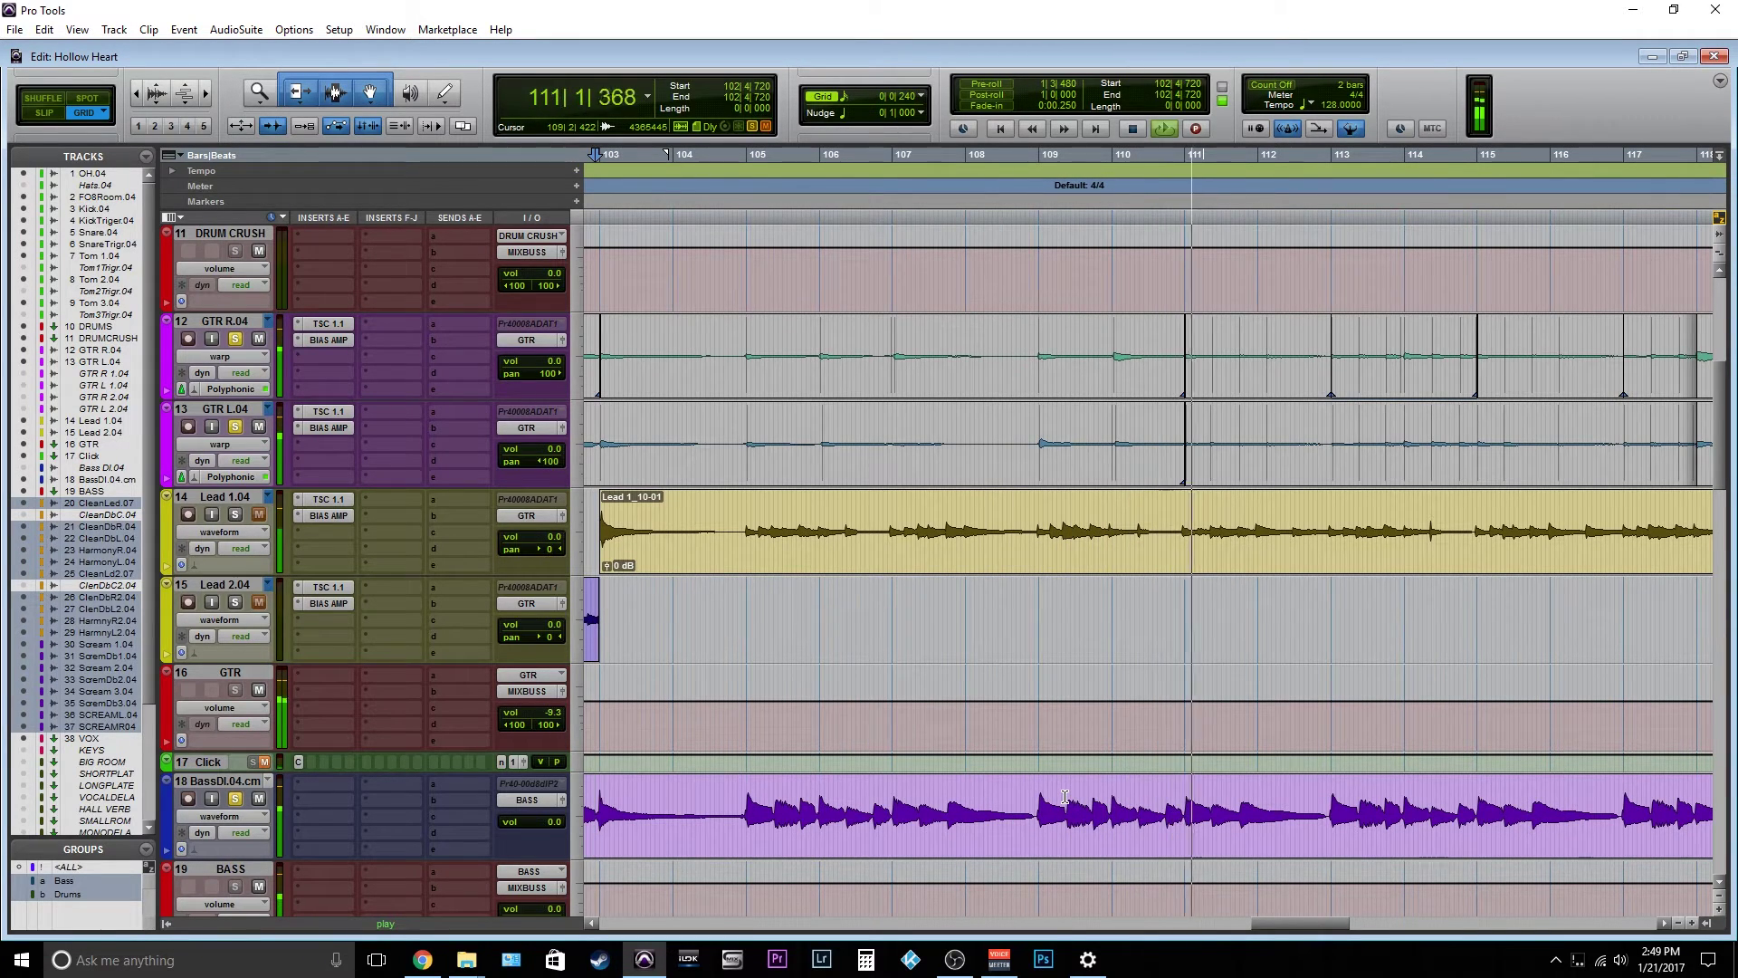
key(space)
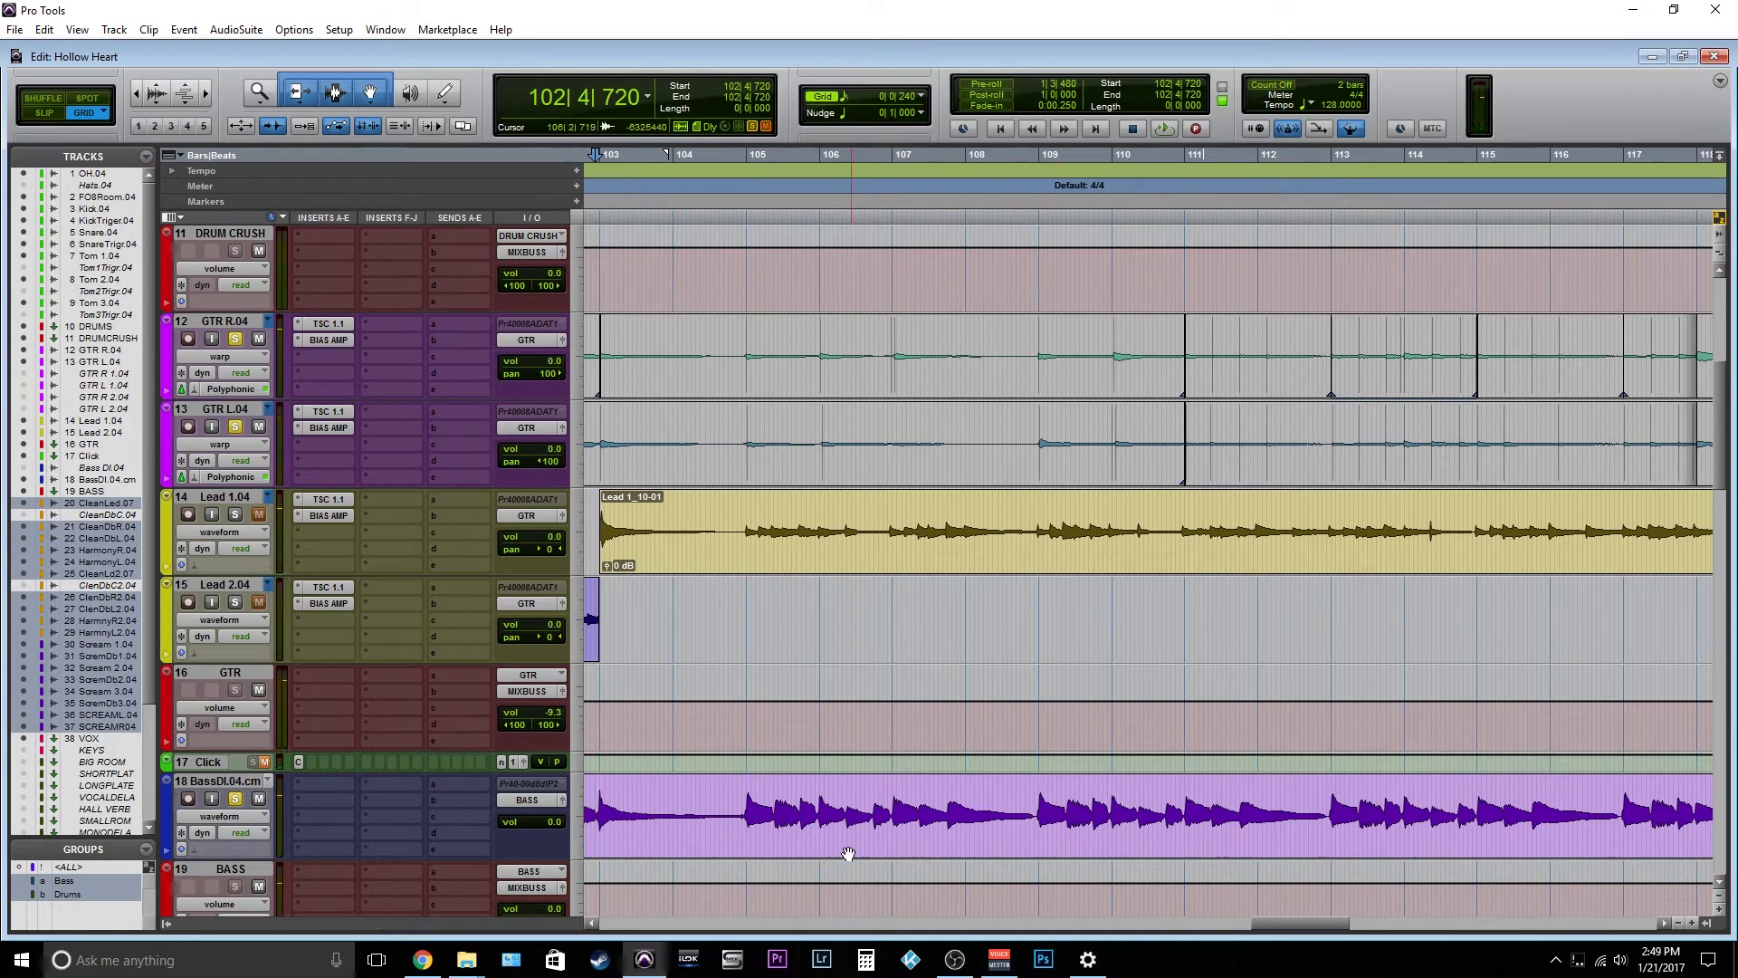
Show the hidden Bass DI.04 track from the Tracks list so it returns as track 18.
scroll(606, 724, down, 1)
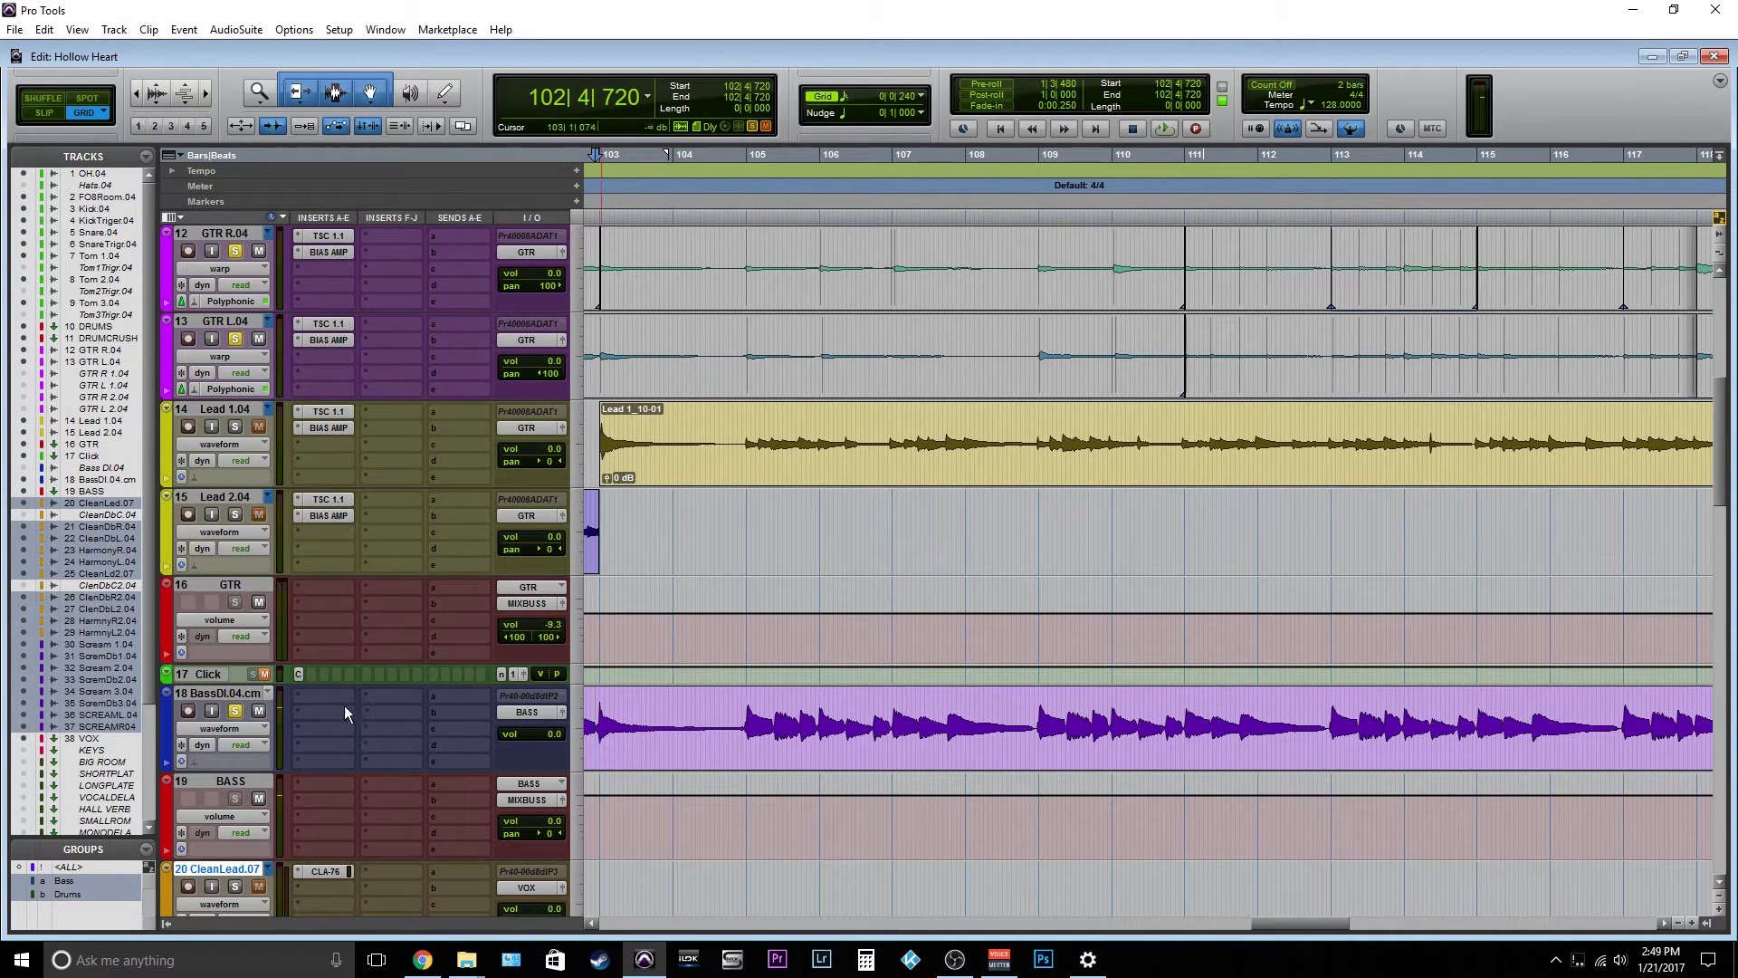
scroll(109, 616, down, 2)
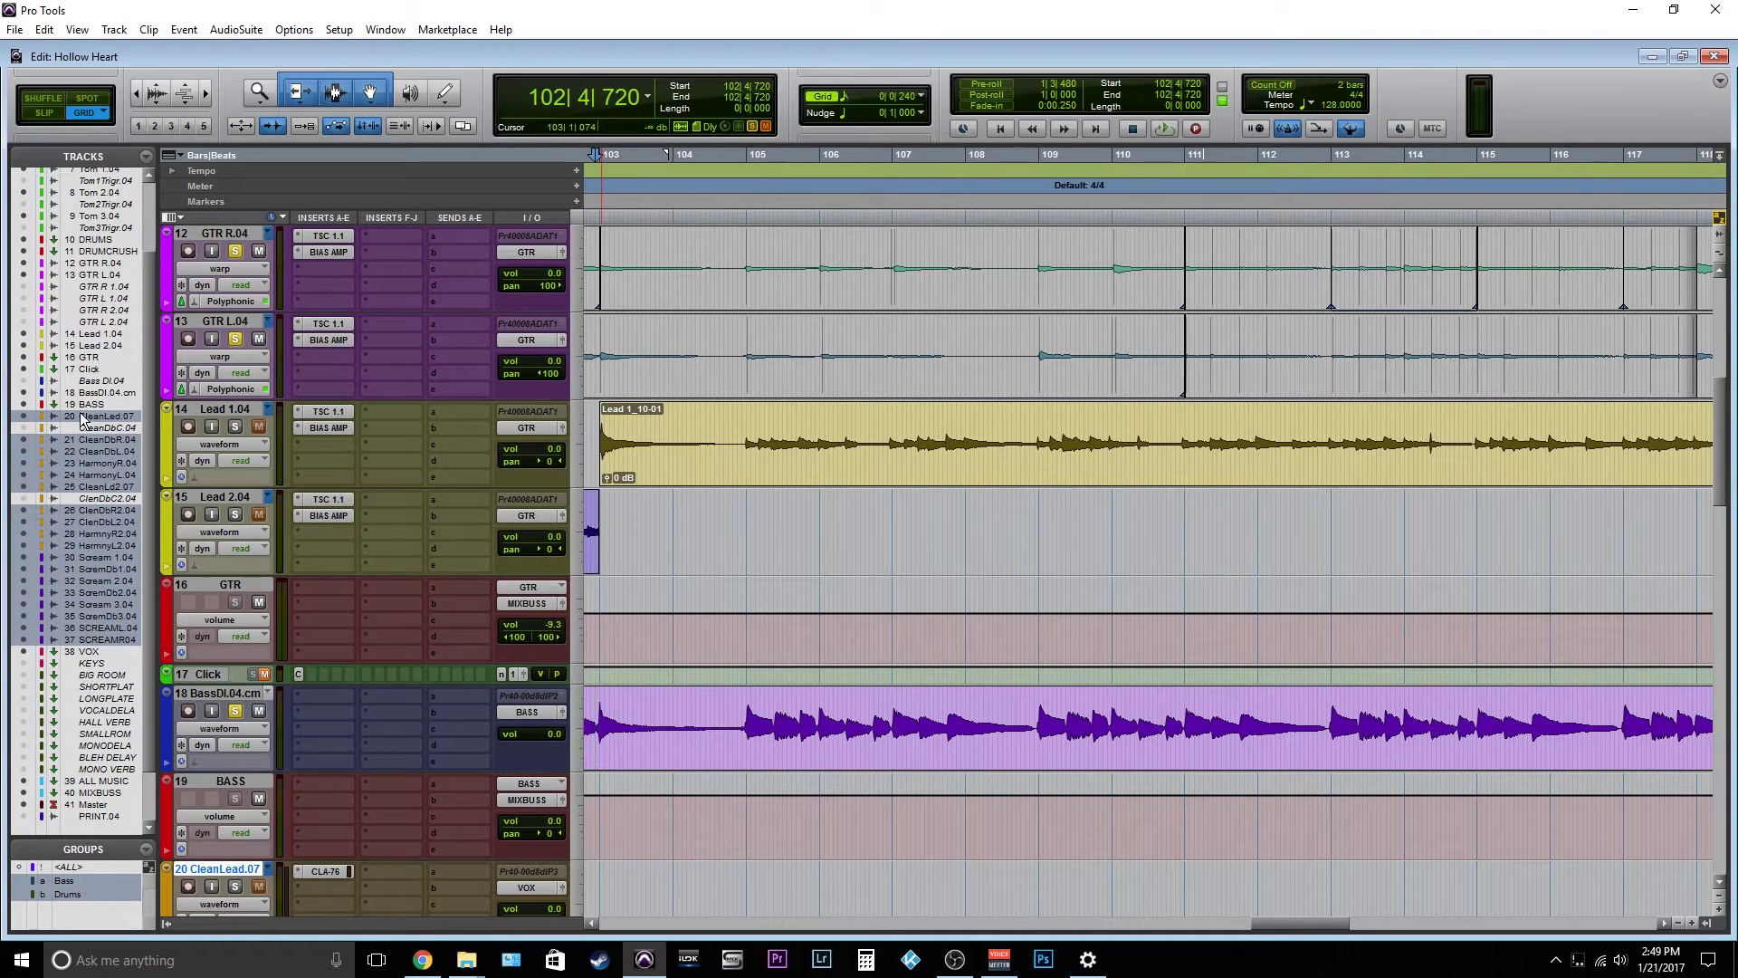
right_click(94, 388)
click(126, 396)
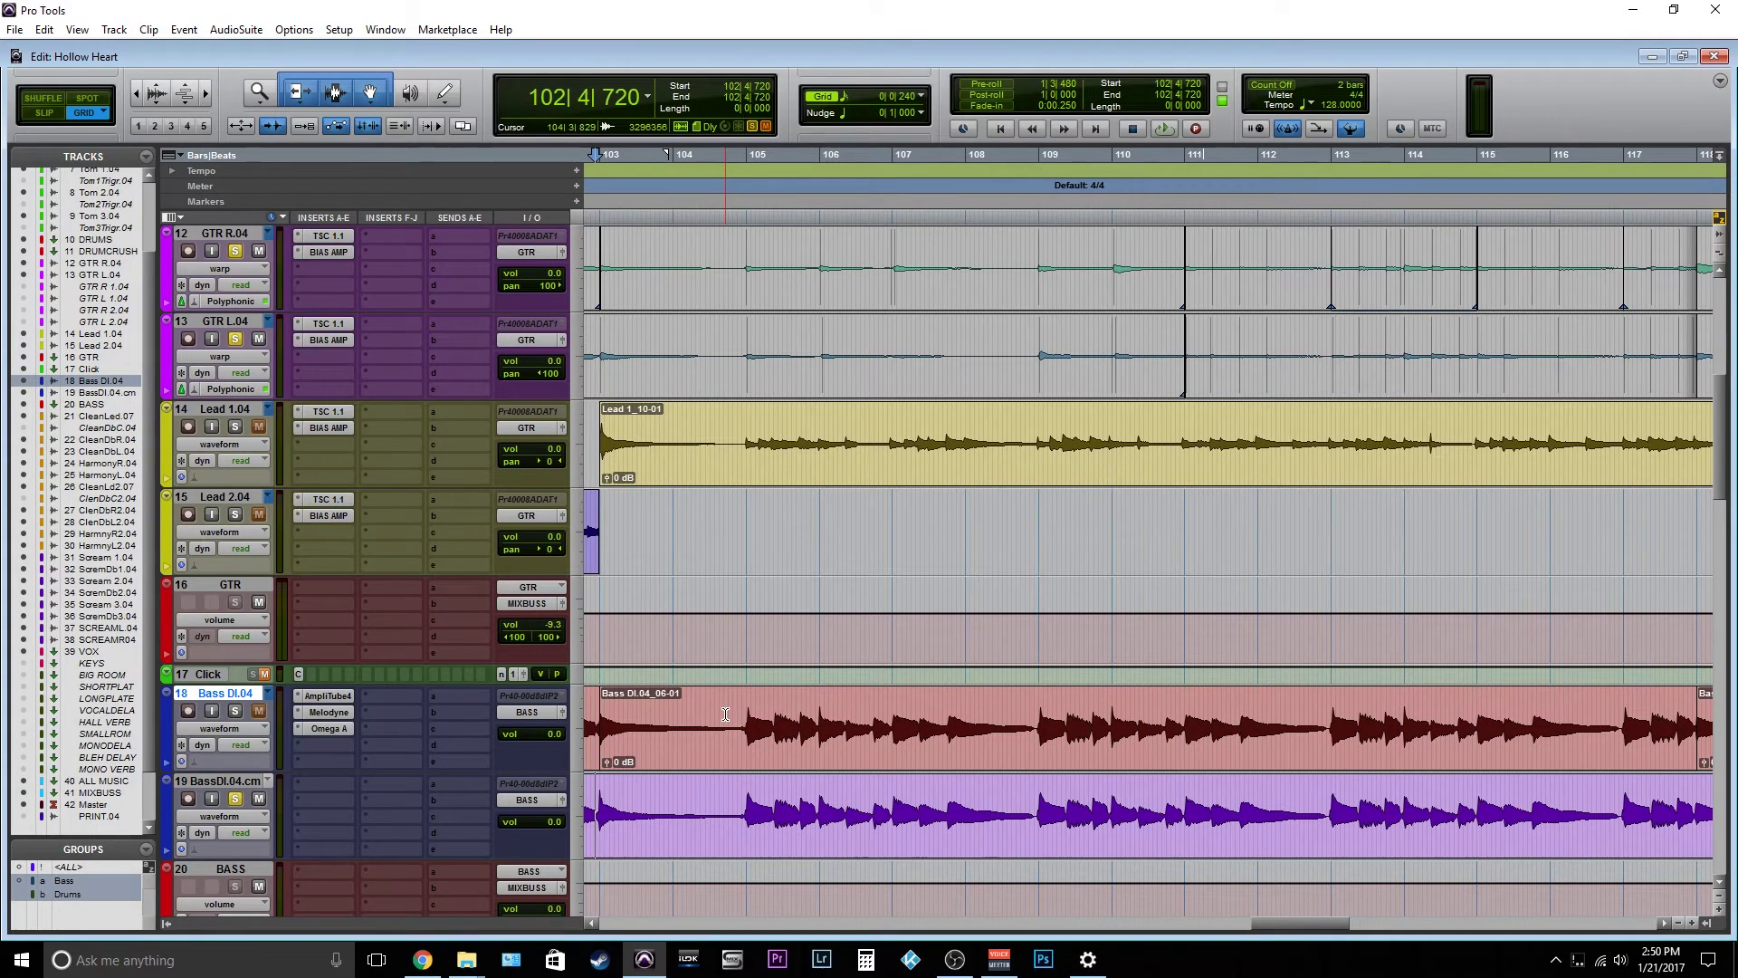
Turn off the Drums and Bass groups.
scroll(728, 768, left, 8)
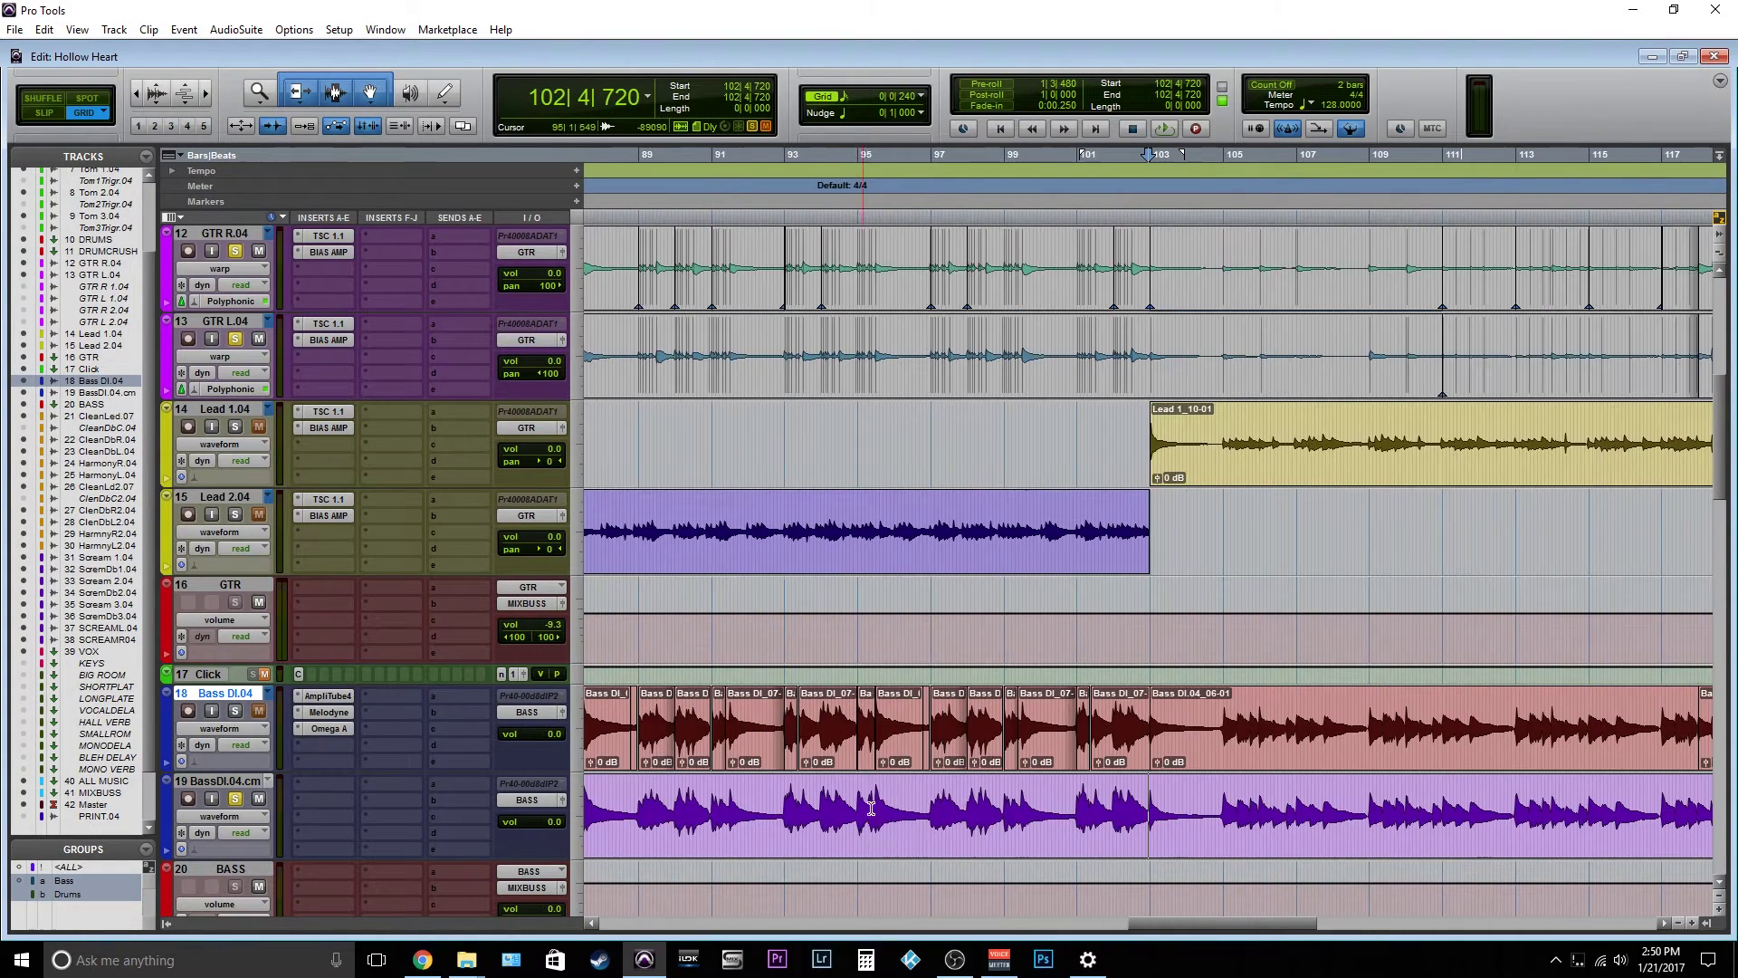
scroll(1285, 756, right, 16)
scroll(1041, 749, down, 2)
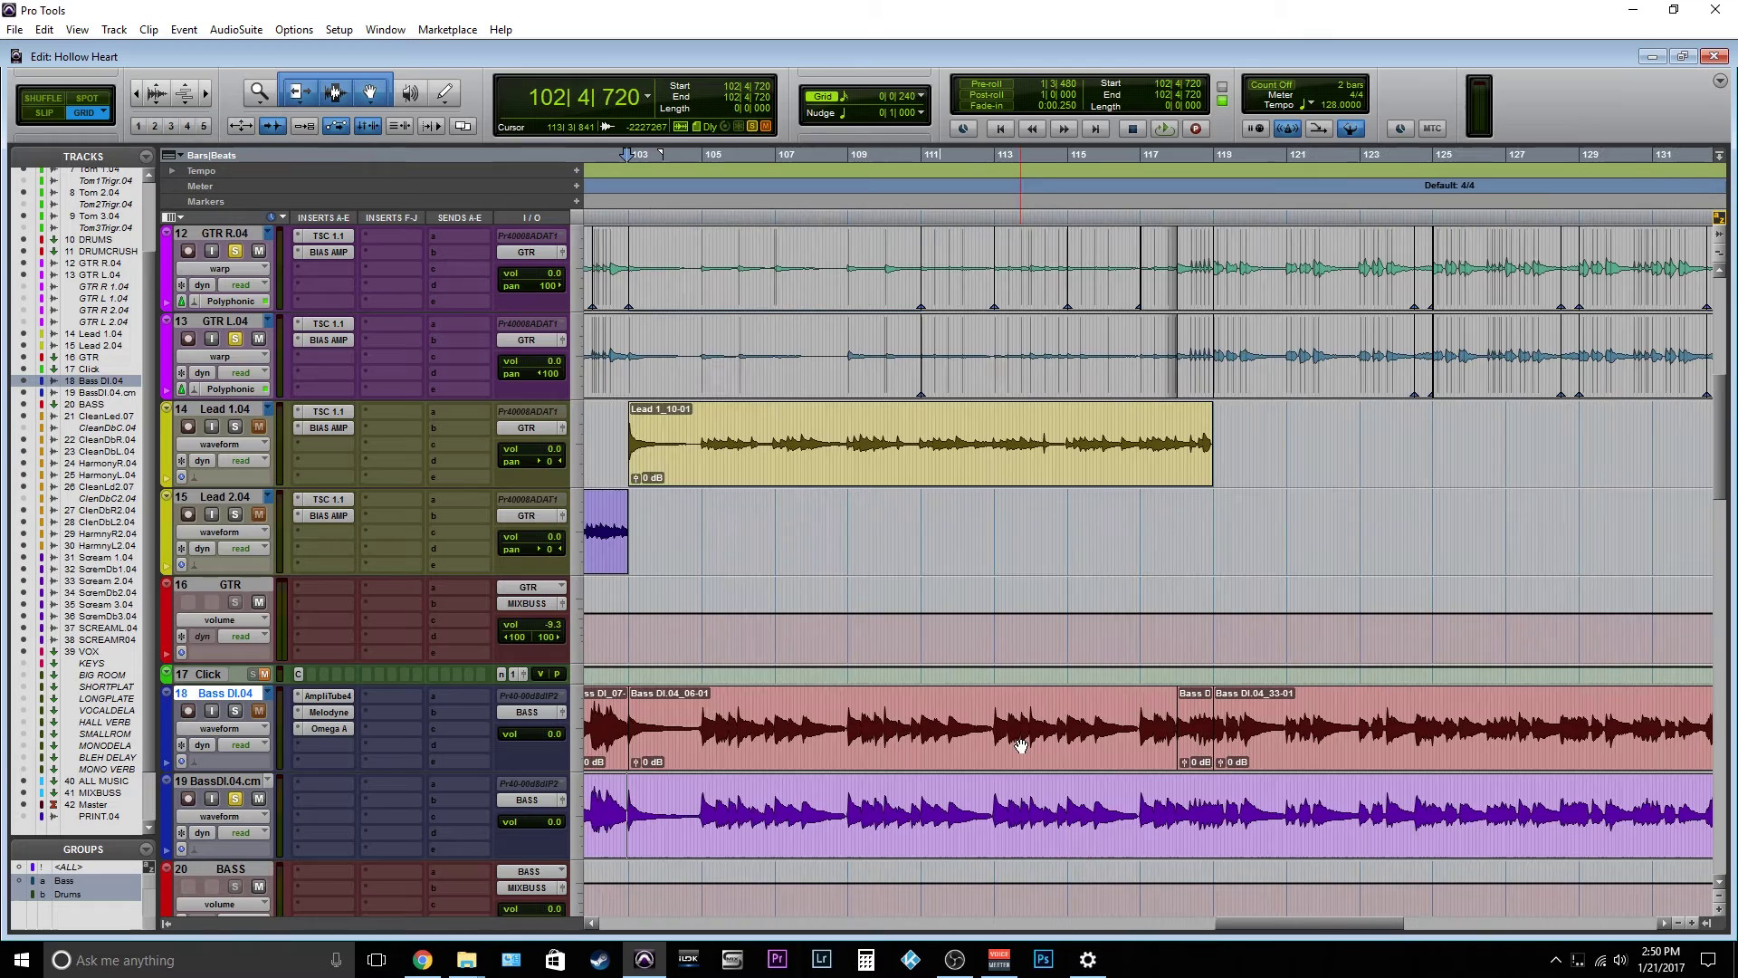
scroll(1028, 756, left, 10)
click(1082, 771)
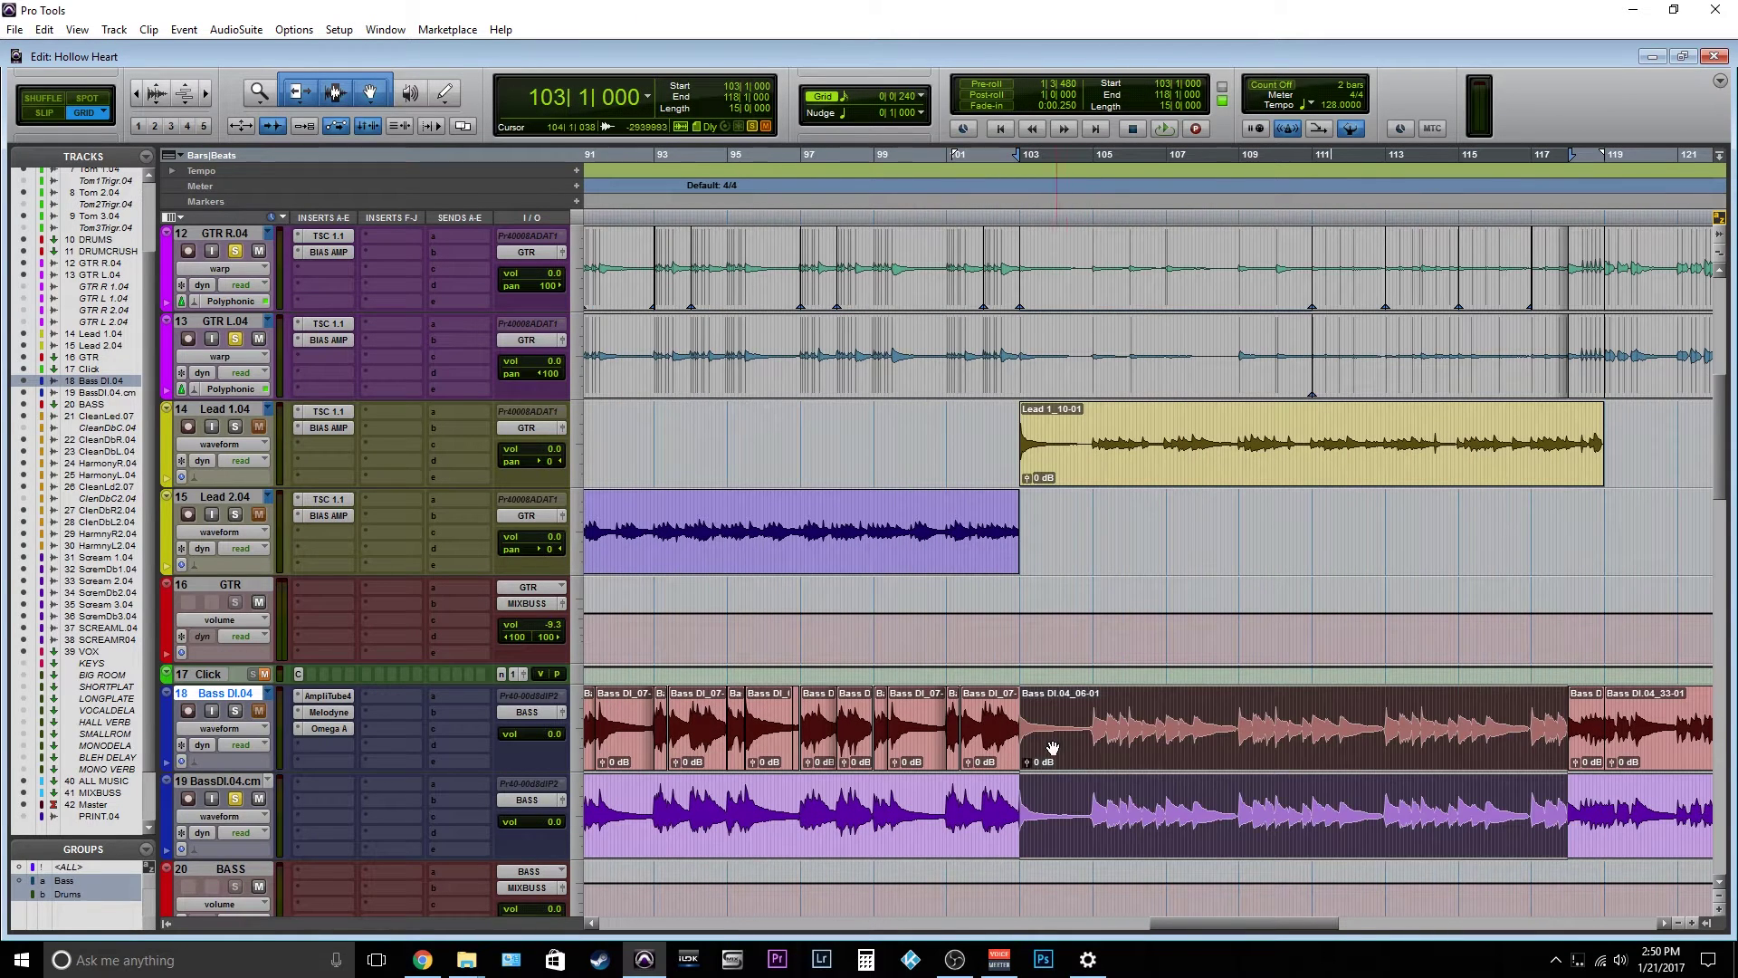
click(1053, 742)
click(87, 881)
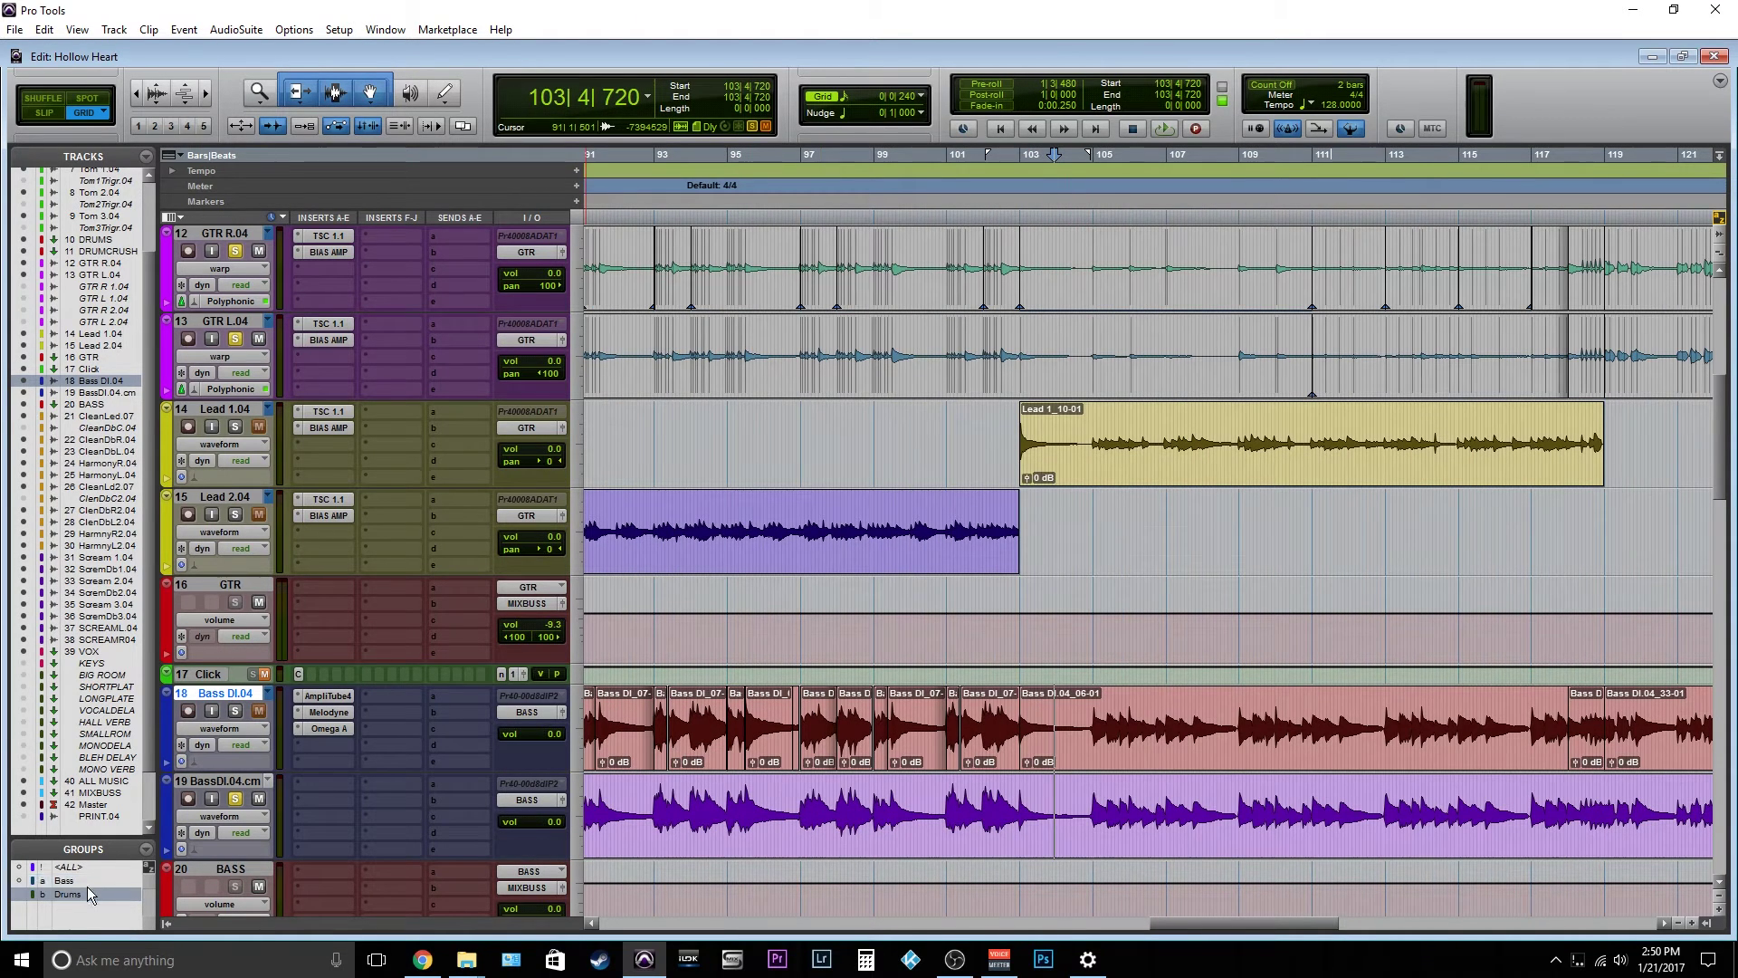
click(94, 893)
Solo Bass DI.04 and play it from just before bar 103.
click(1065, 744)
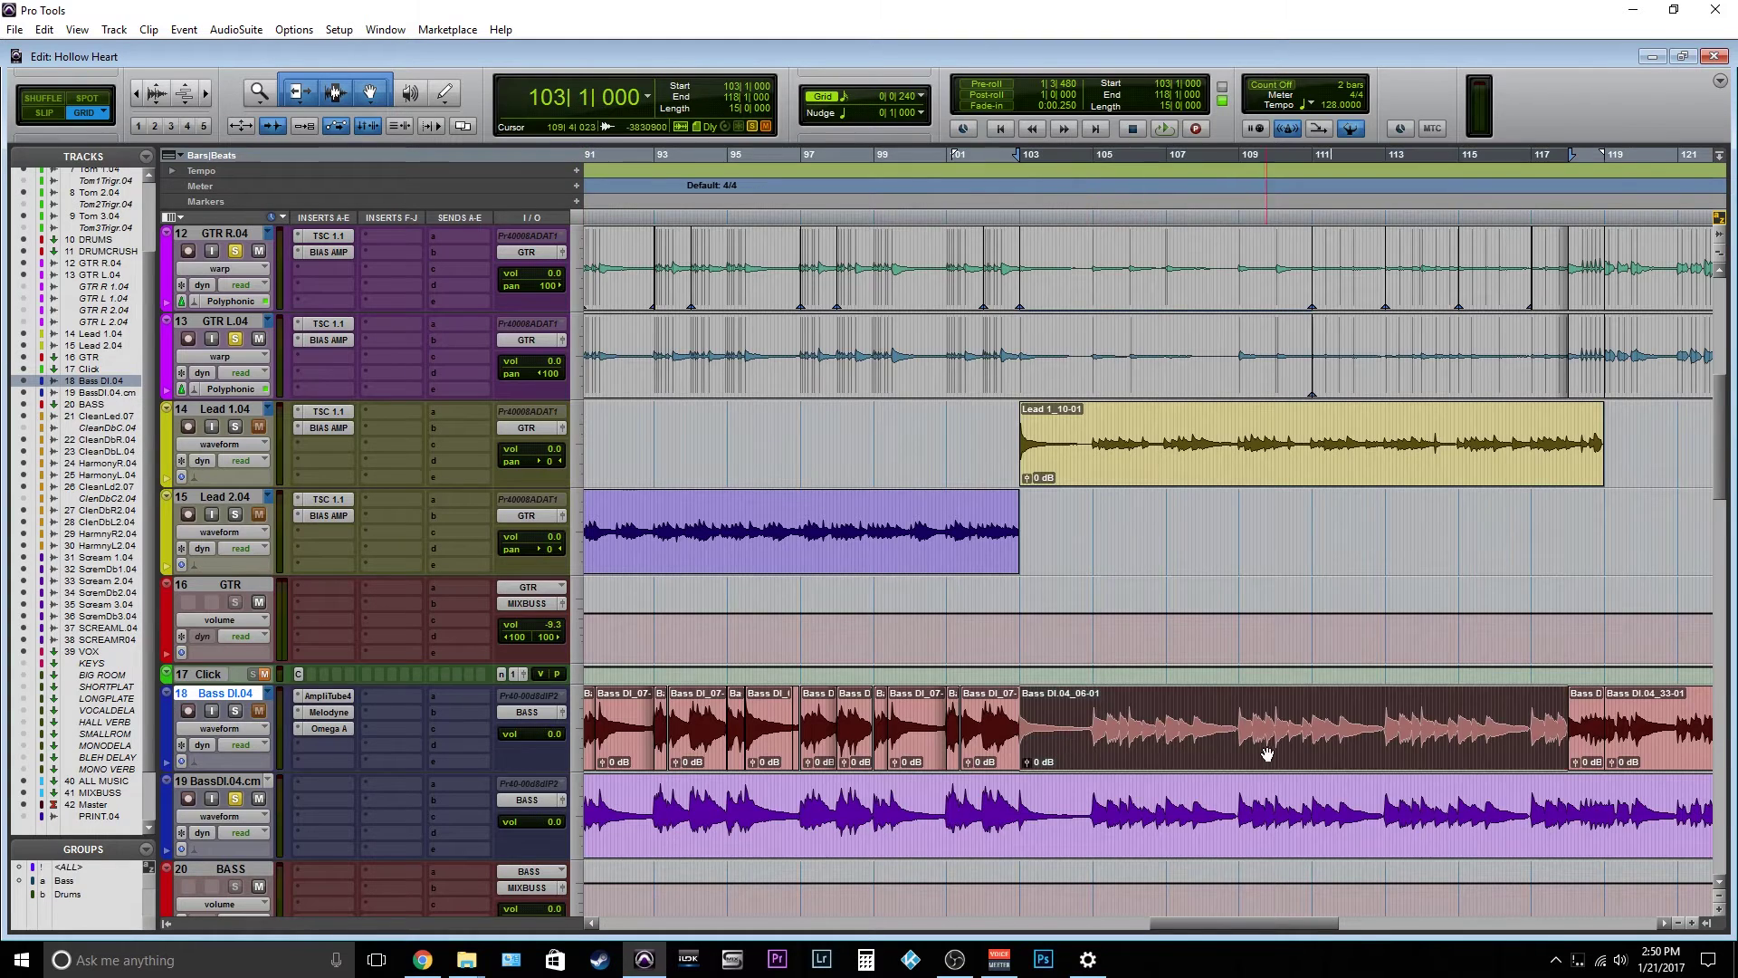
scroll(1065, 744, right, 4)
scroll(827, 749, left, 2)
click(887, 782)
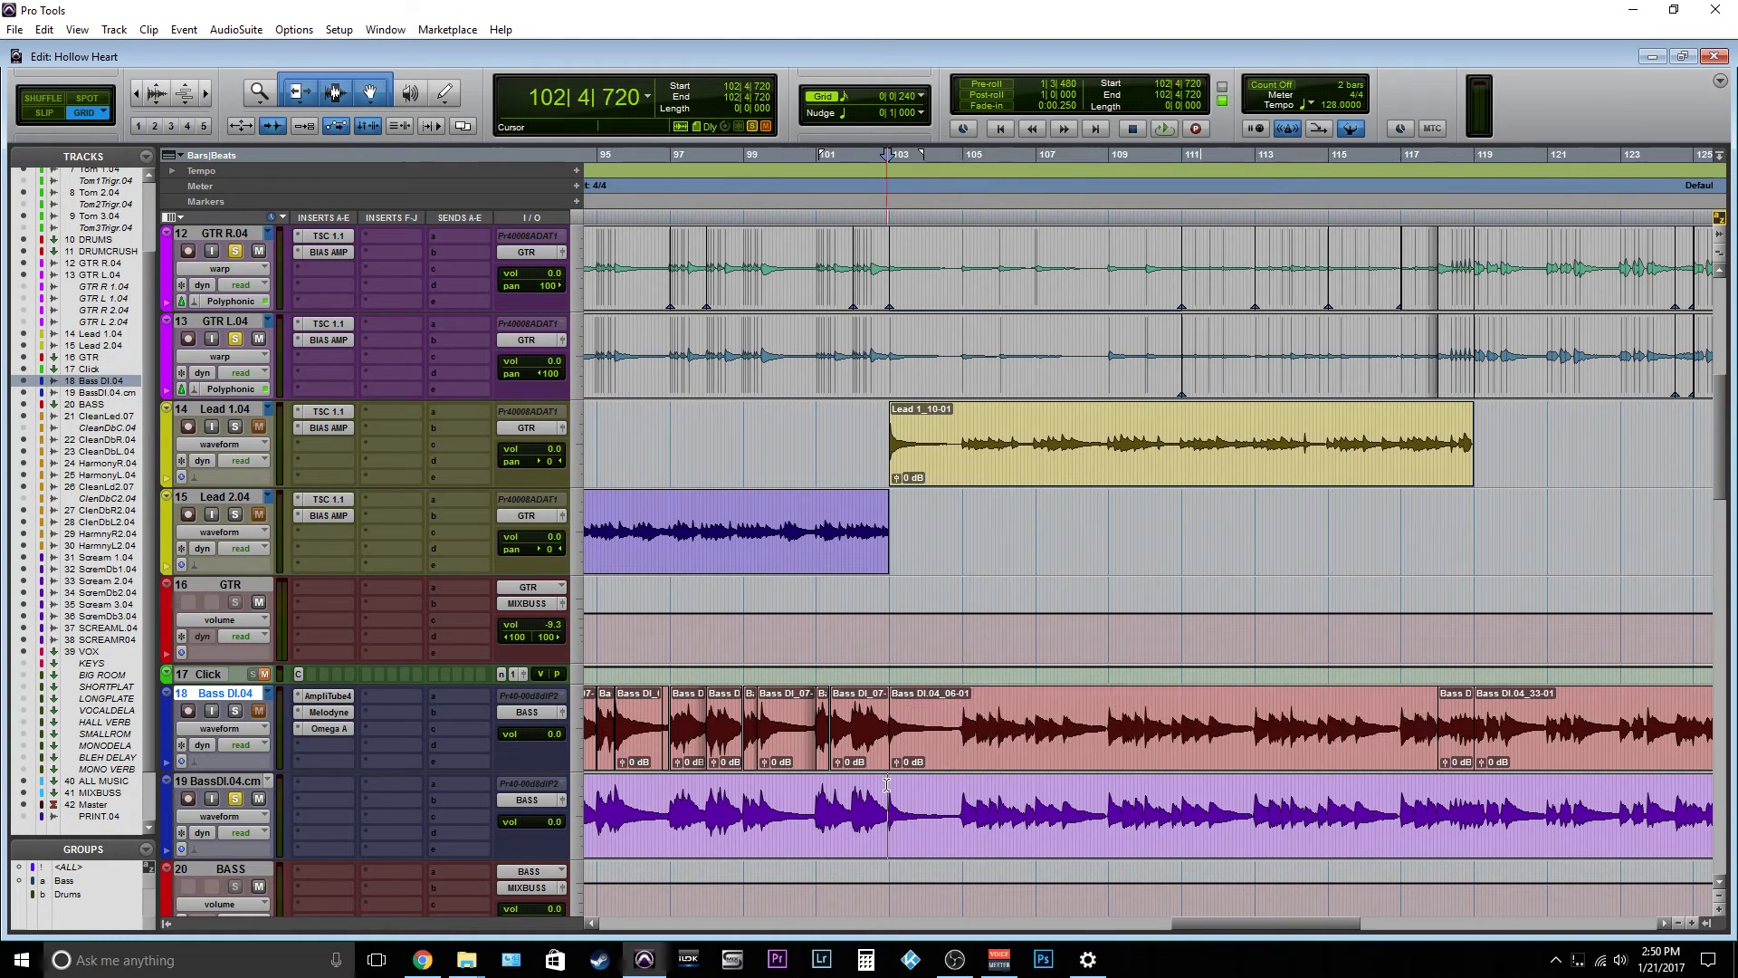
click(233, 712)
key(space)
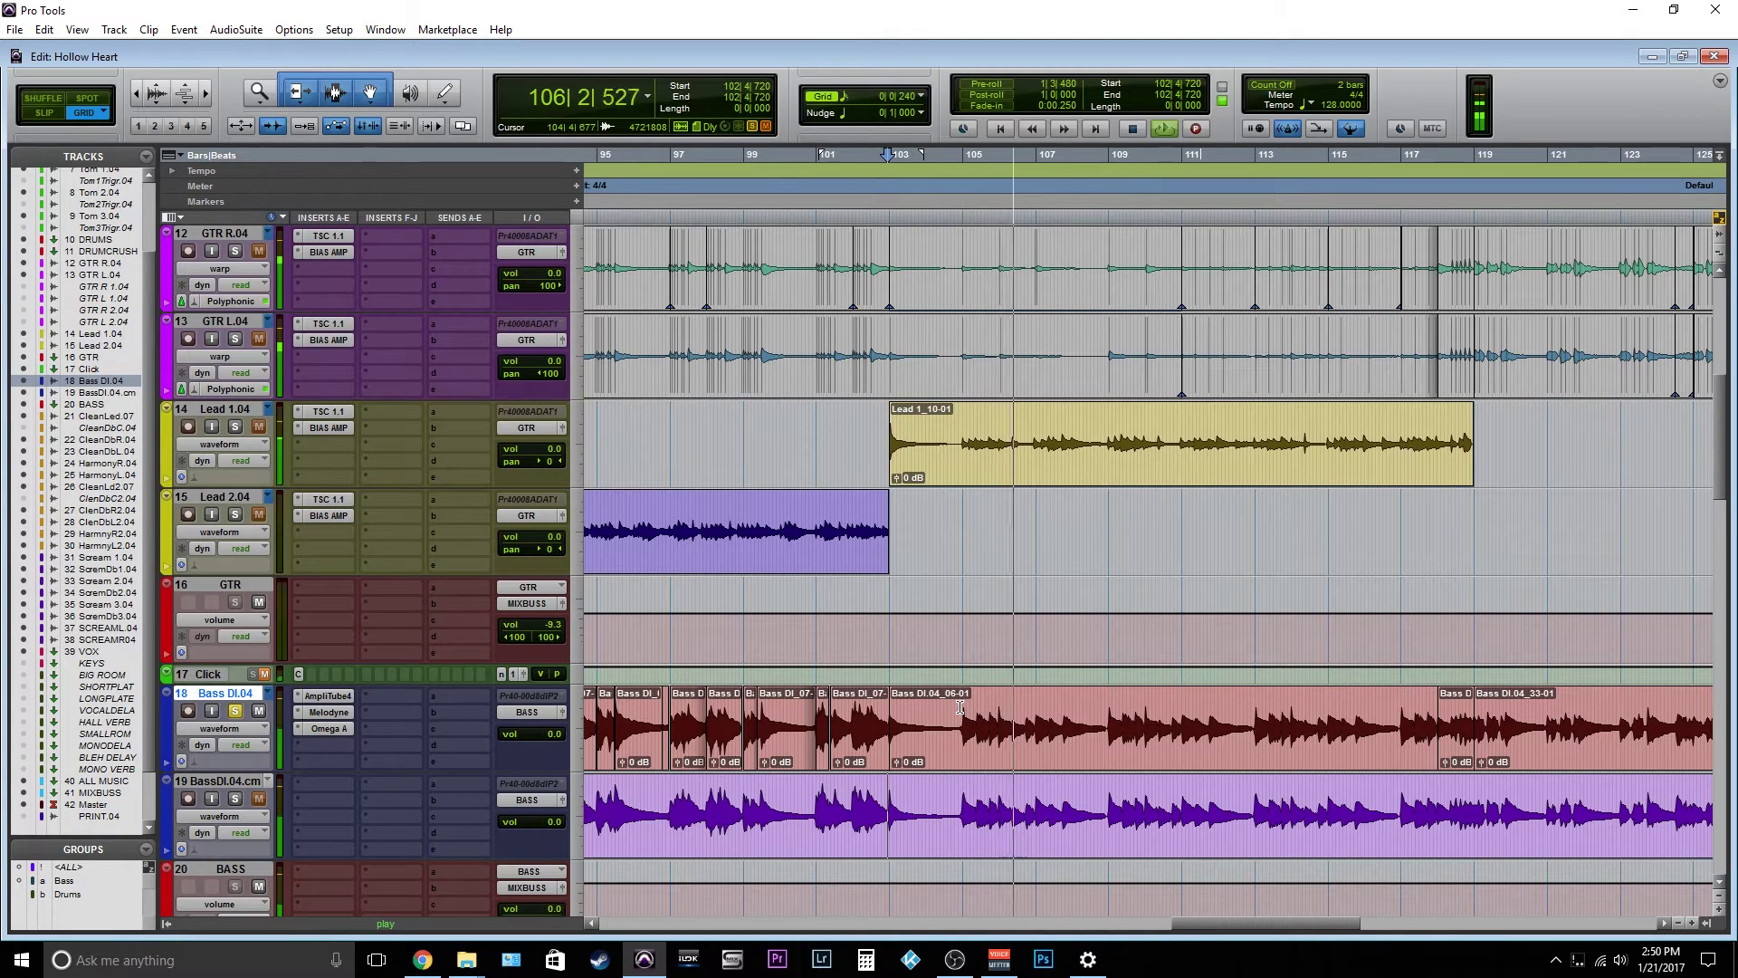
key(space)
Solo BassDI.04.cm and play it from bar 105, then re-solo Bass DI.04.
click(235, 799)
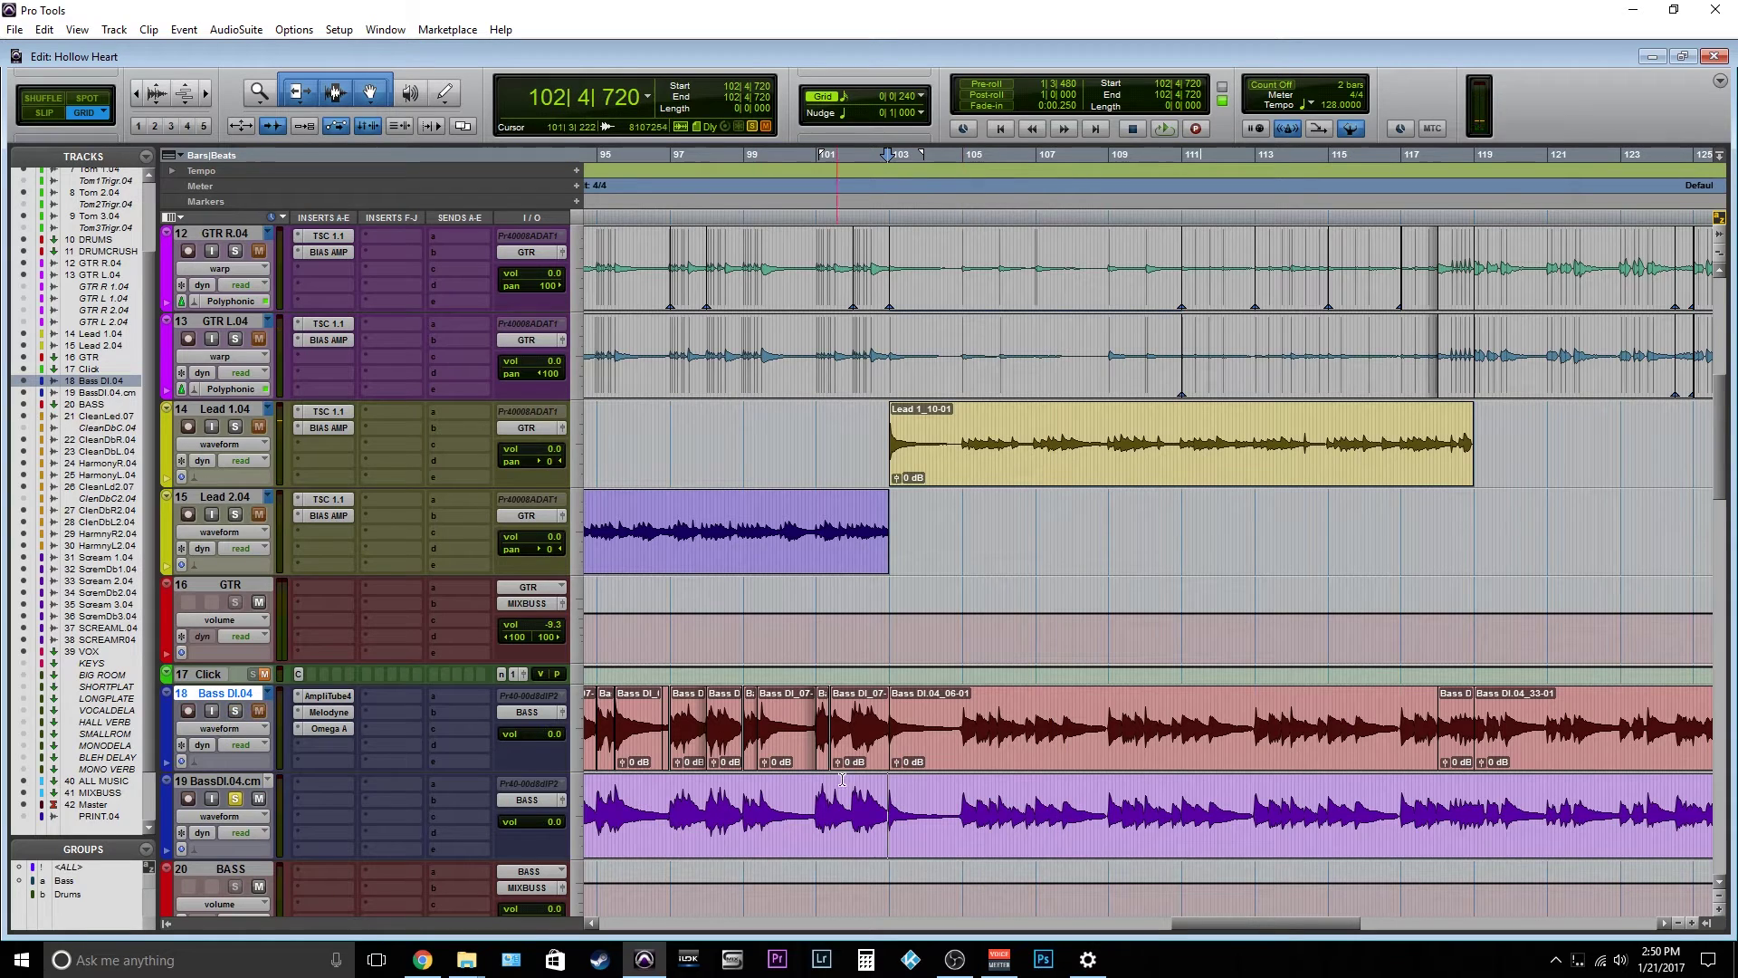
key(space)
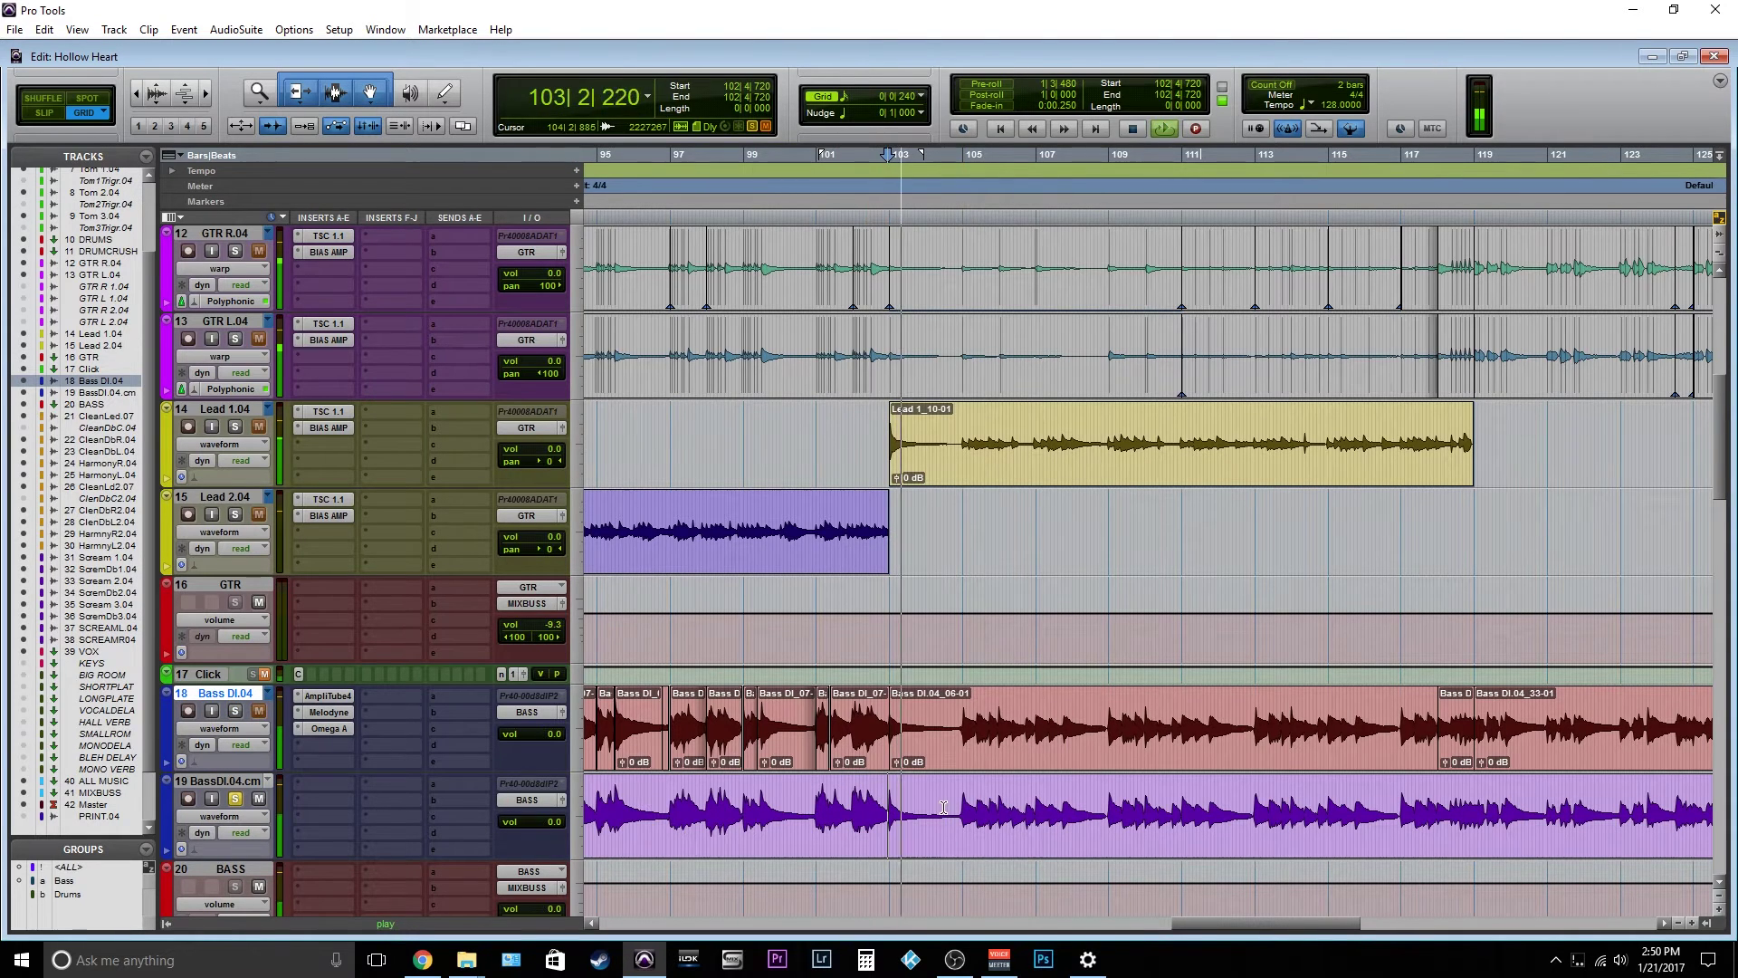
click(963, 790)
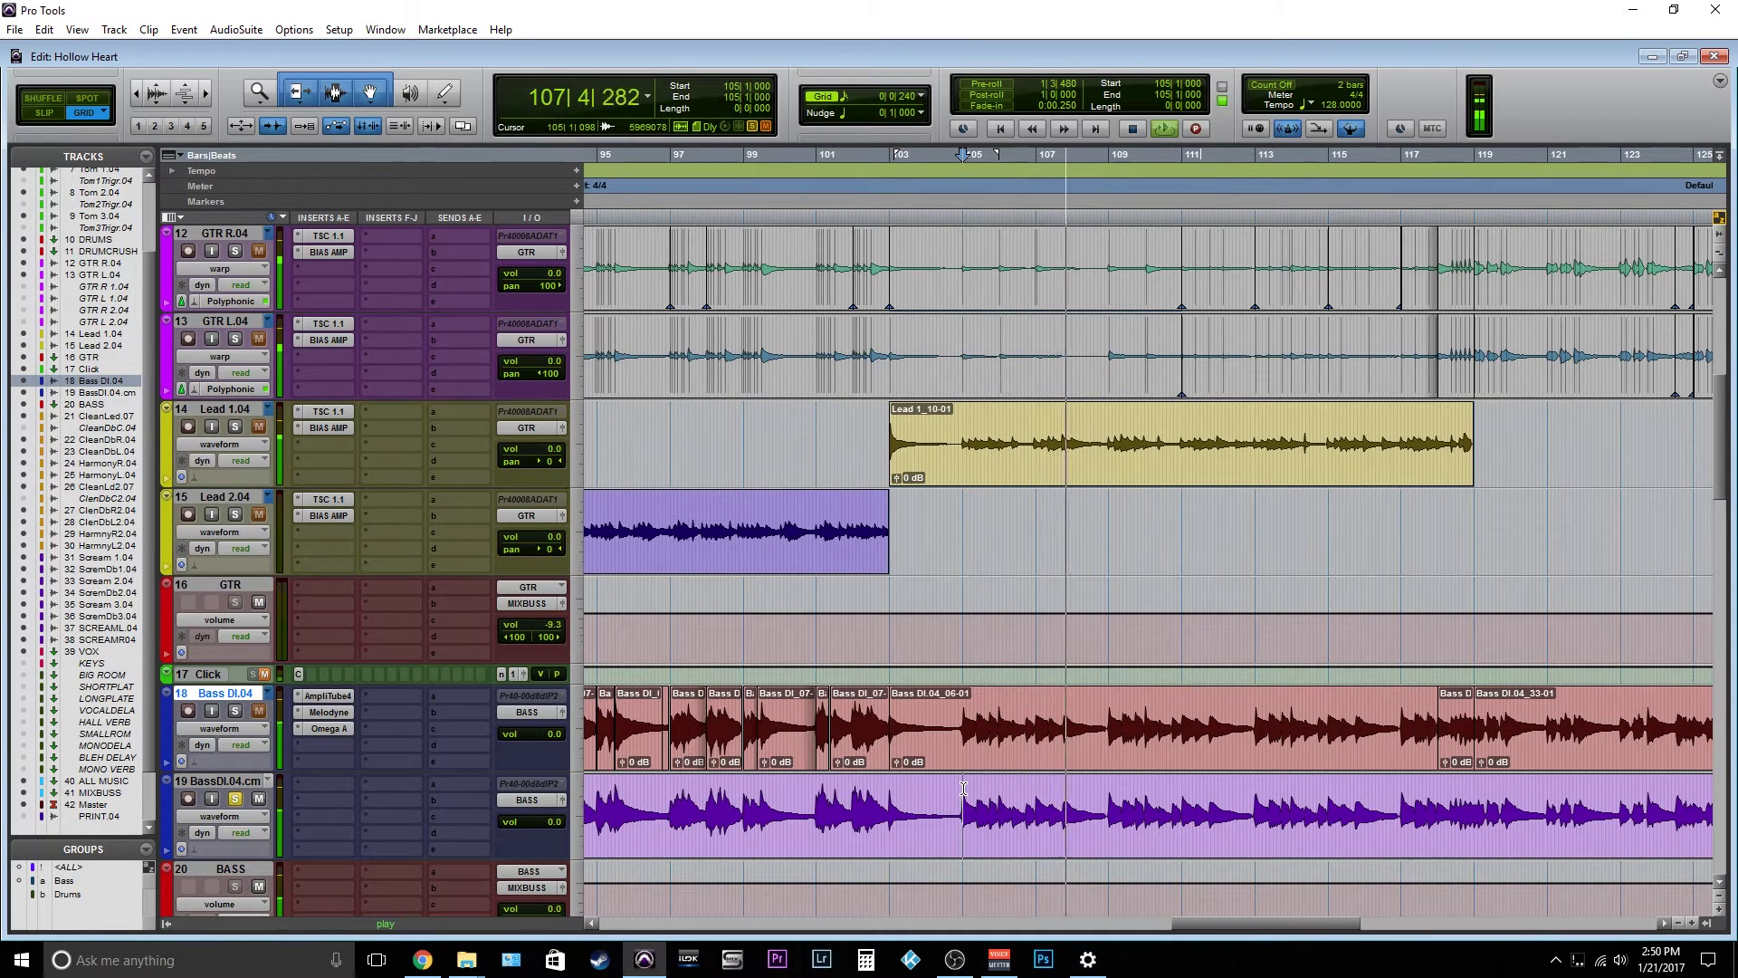
key(space)
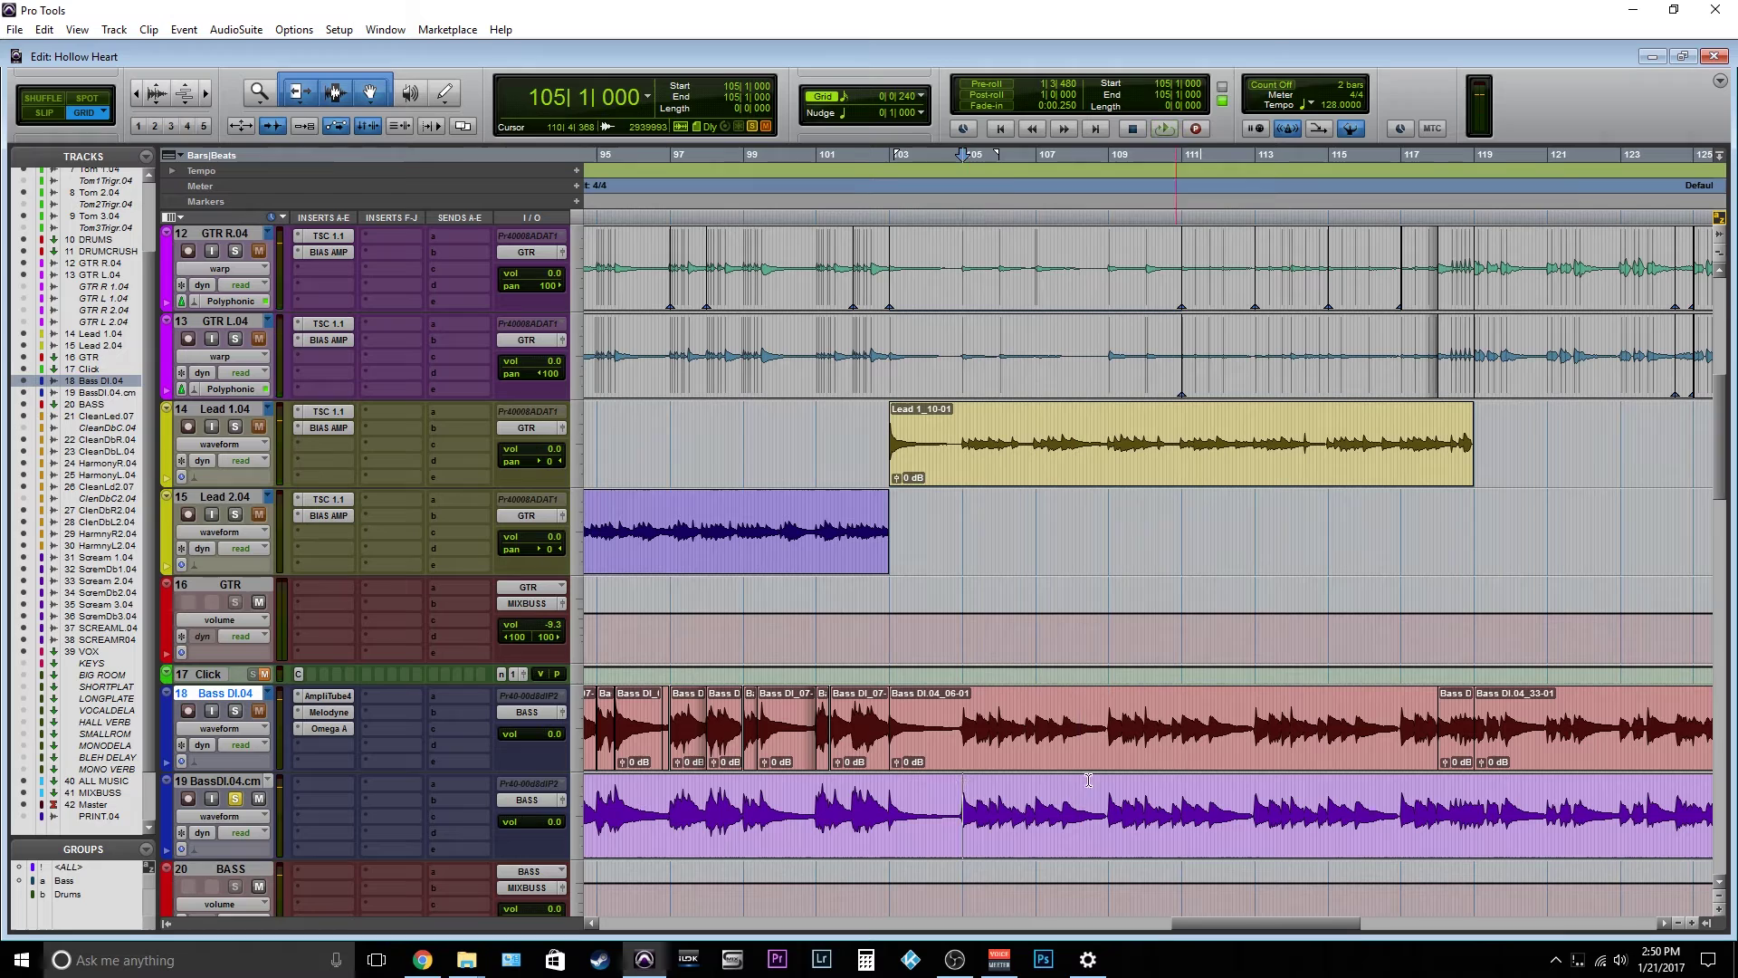
click(232, 713)
Open Melodyne on the Bass DI.04 insert, position its window, and play the detected notes.
click(346, 717)
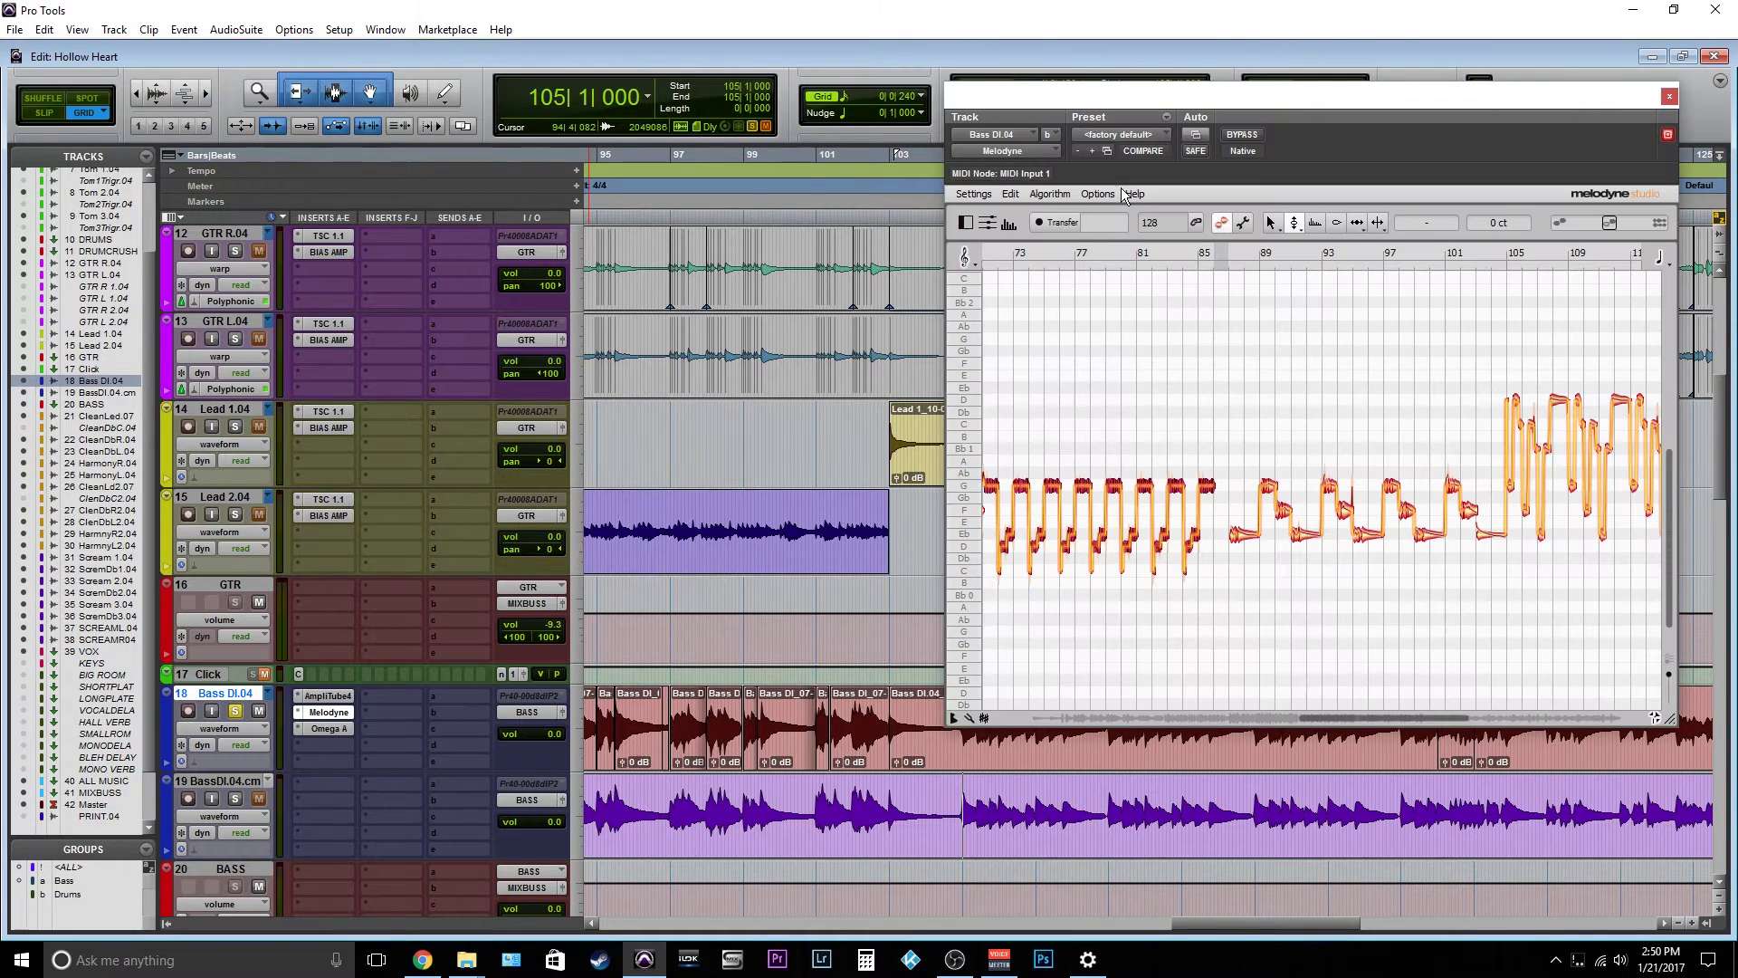
drag(1063, 94, 887, 36)
click(1145, 729)
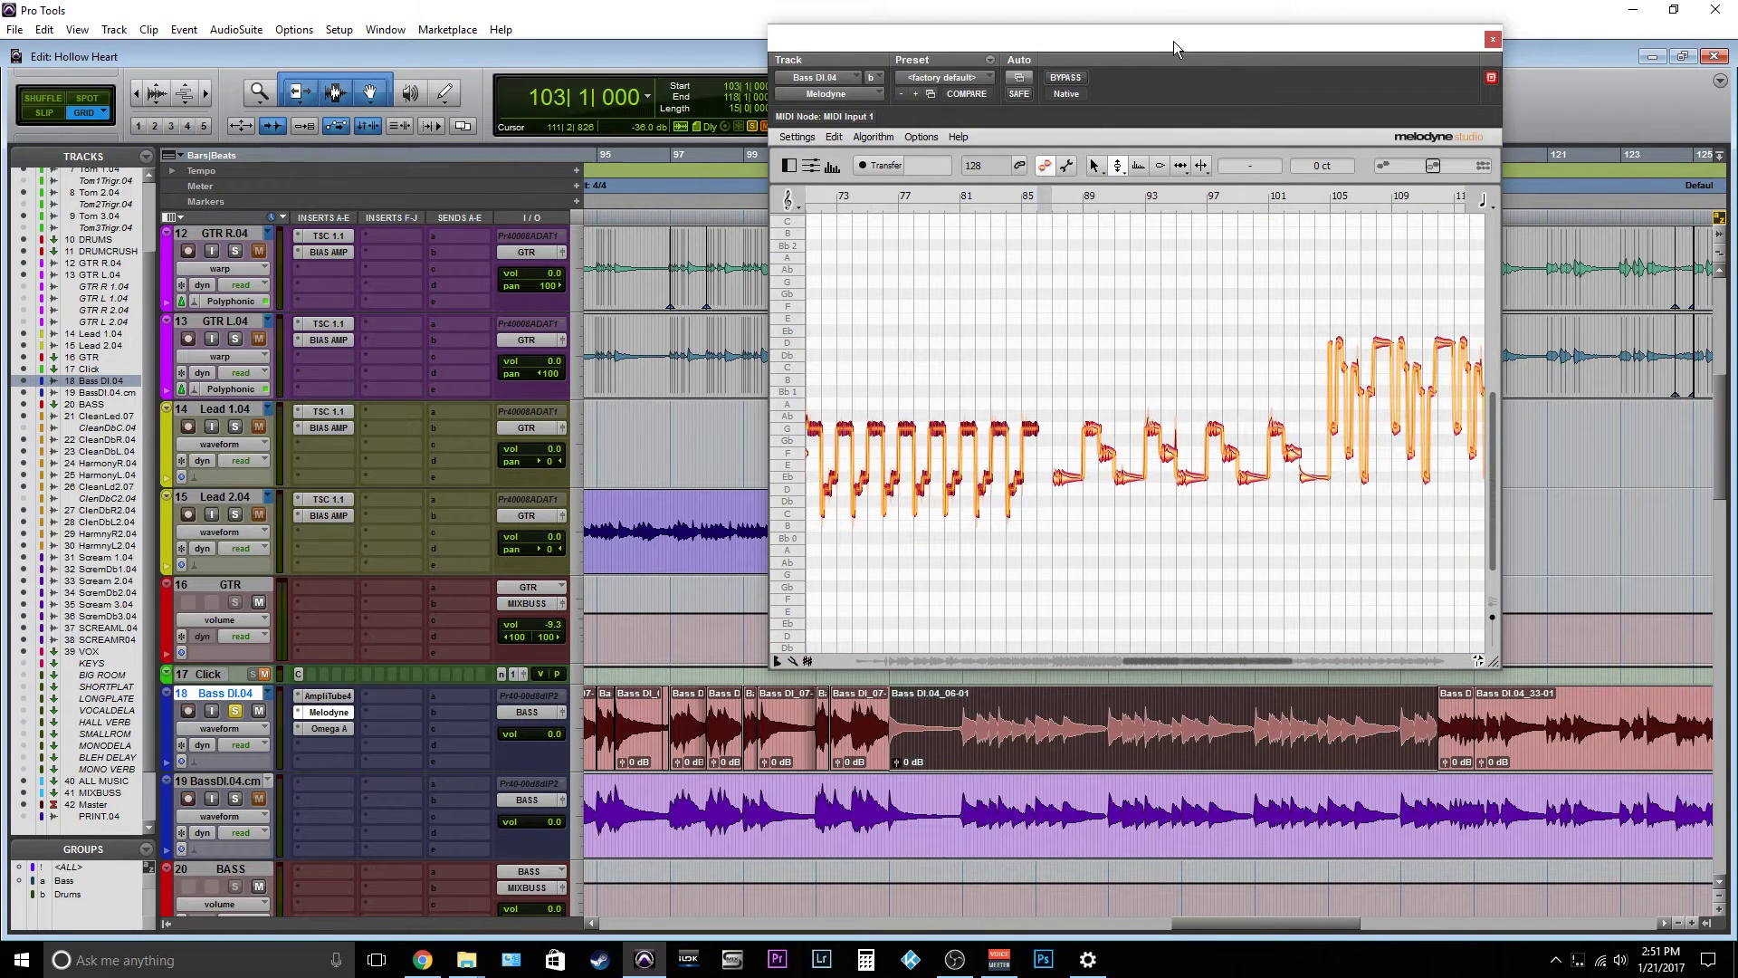
drag(1173, 40, 930, 101)
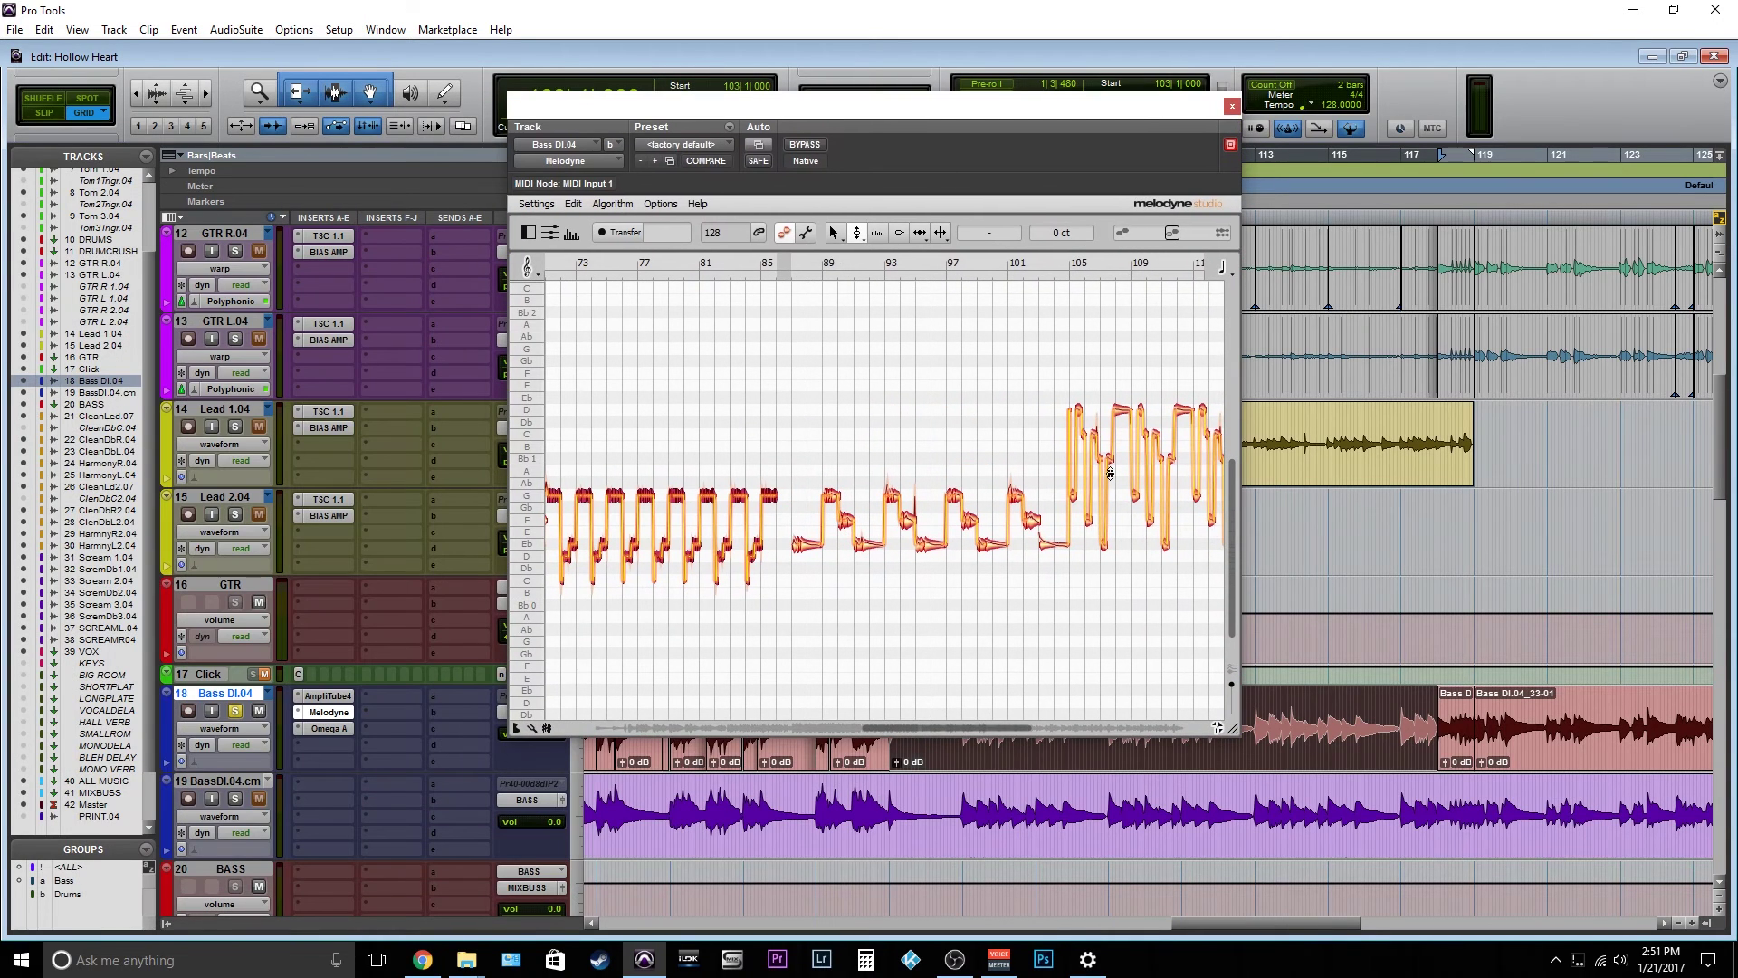
drag(932, 730, 988, 727)
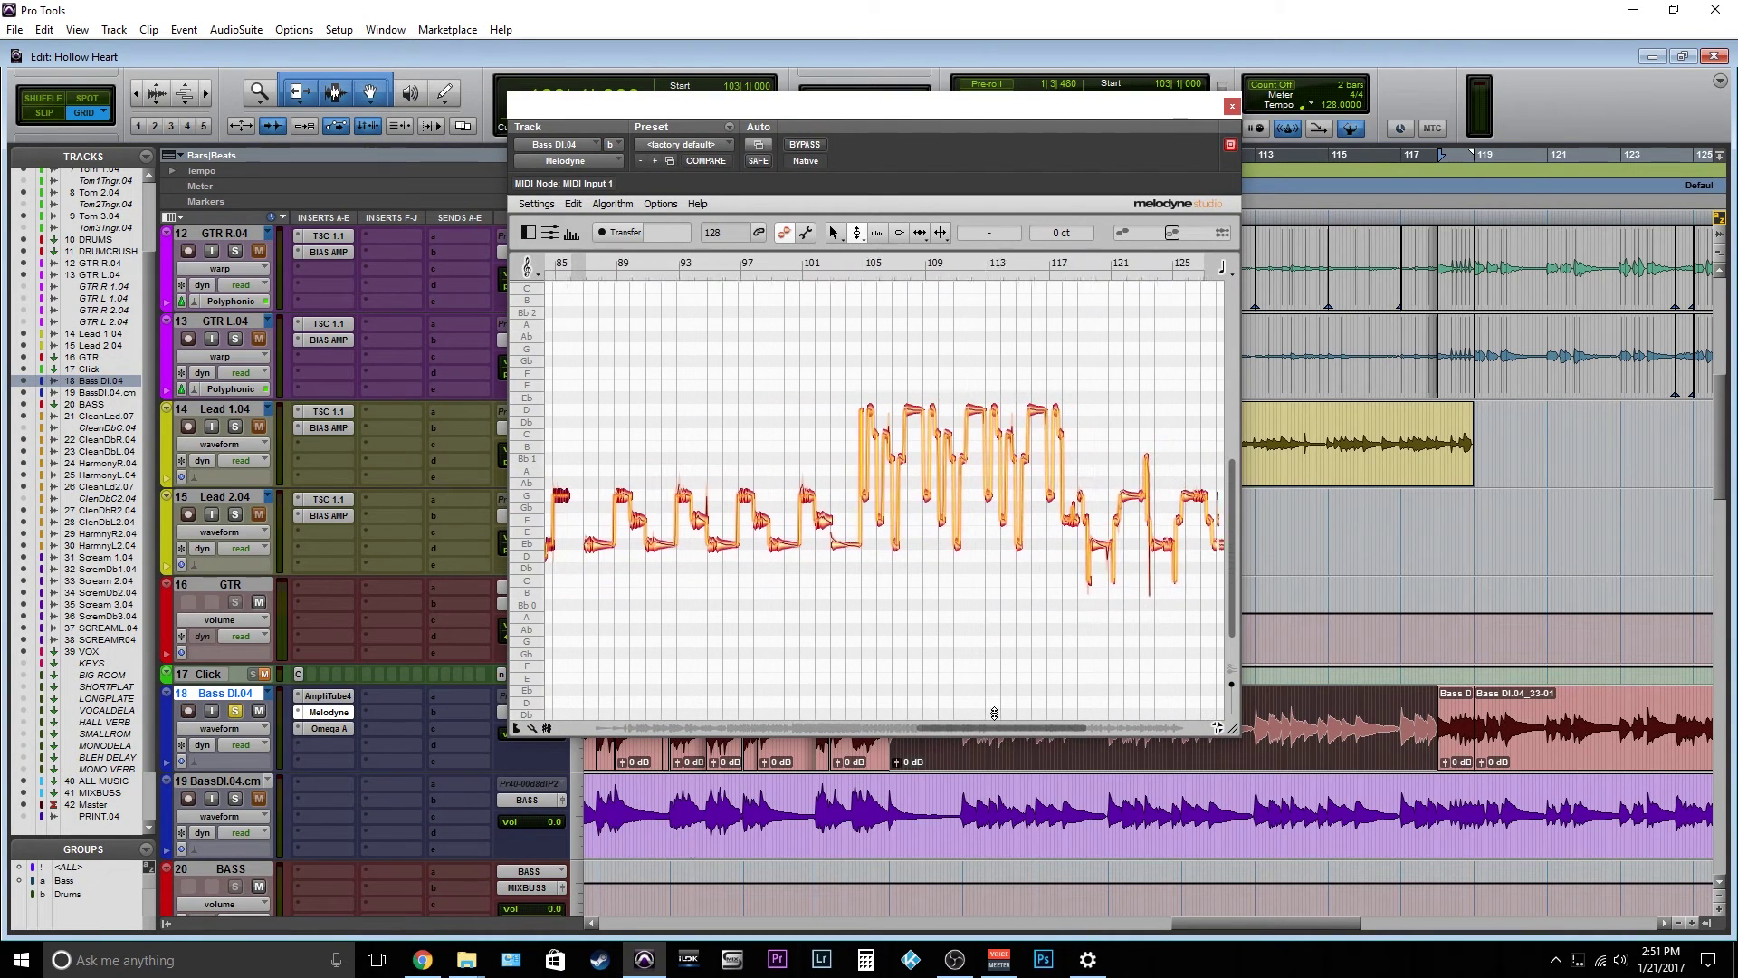
key(space)
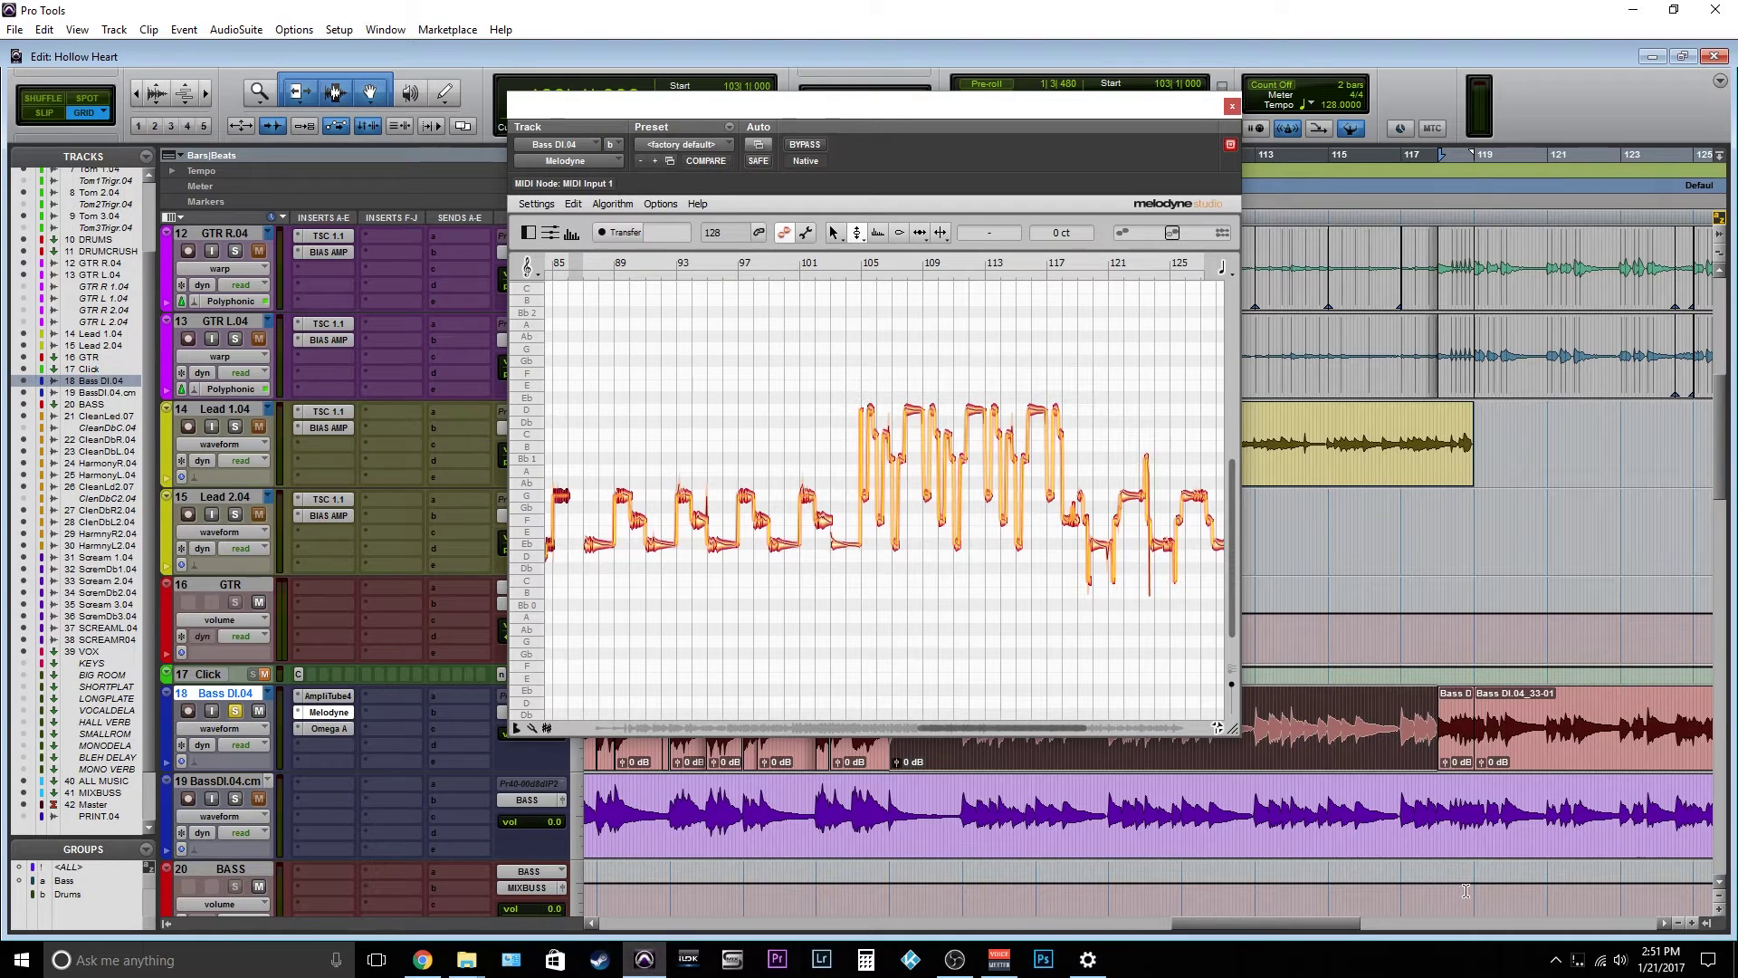
Zoom in near bar 117 and delete the Melodyne notes across the middle bars.
click(1405, 711)
key(ctrl+])
key(ctrl+])
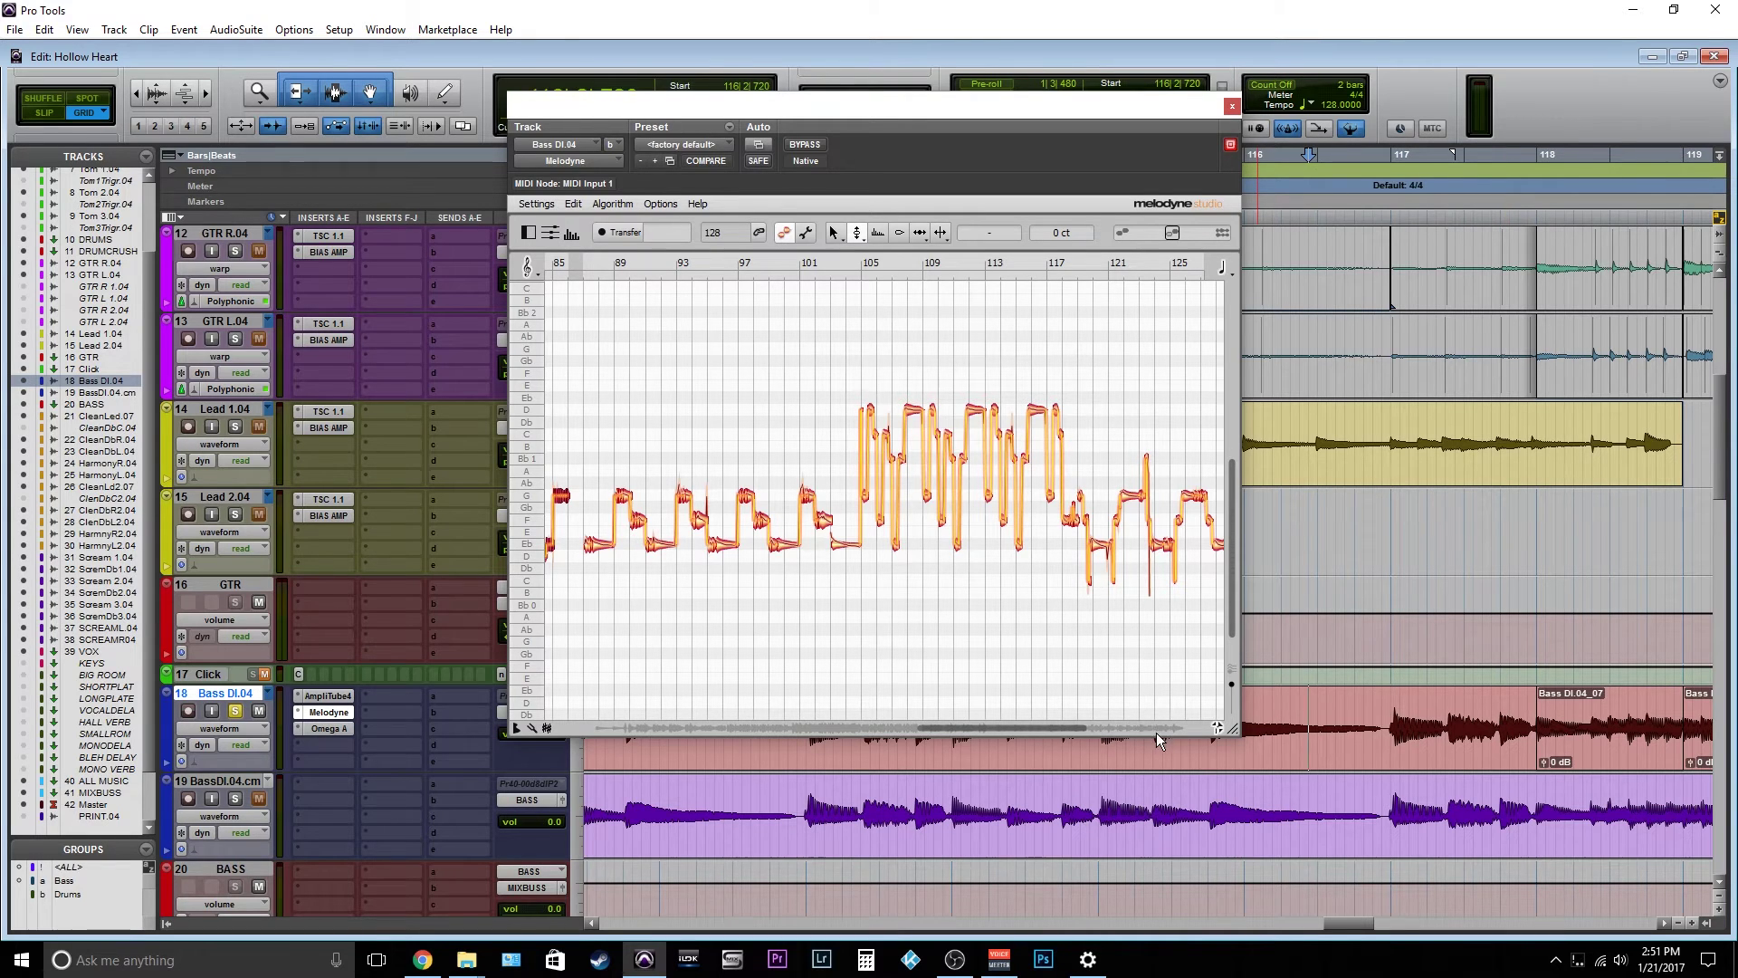
drag(1079, 730, 976, 724)
drag(850, 584, 1096, 362)
right_click(1047, 412)
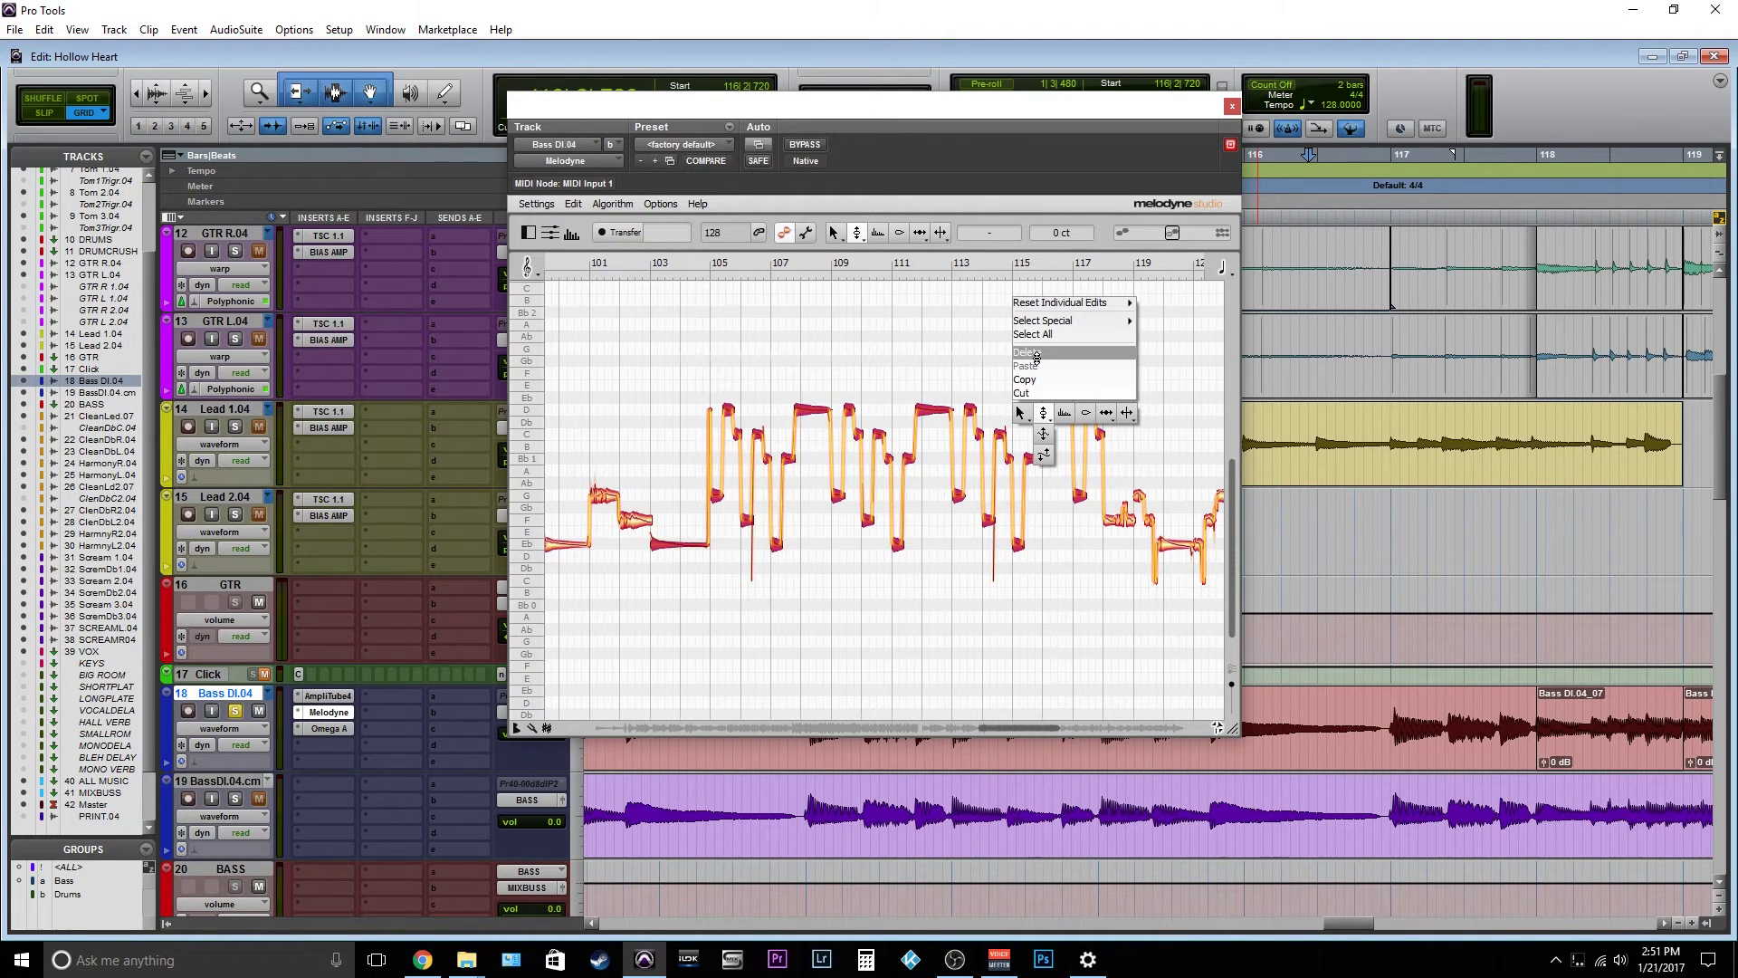
click(1068, 356)
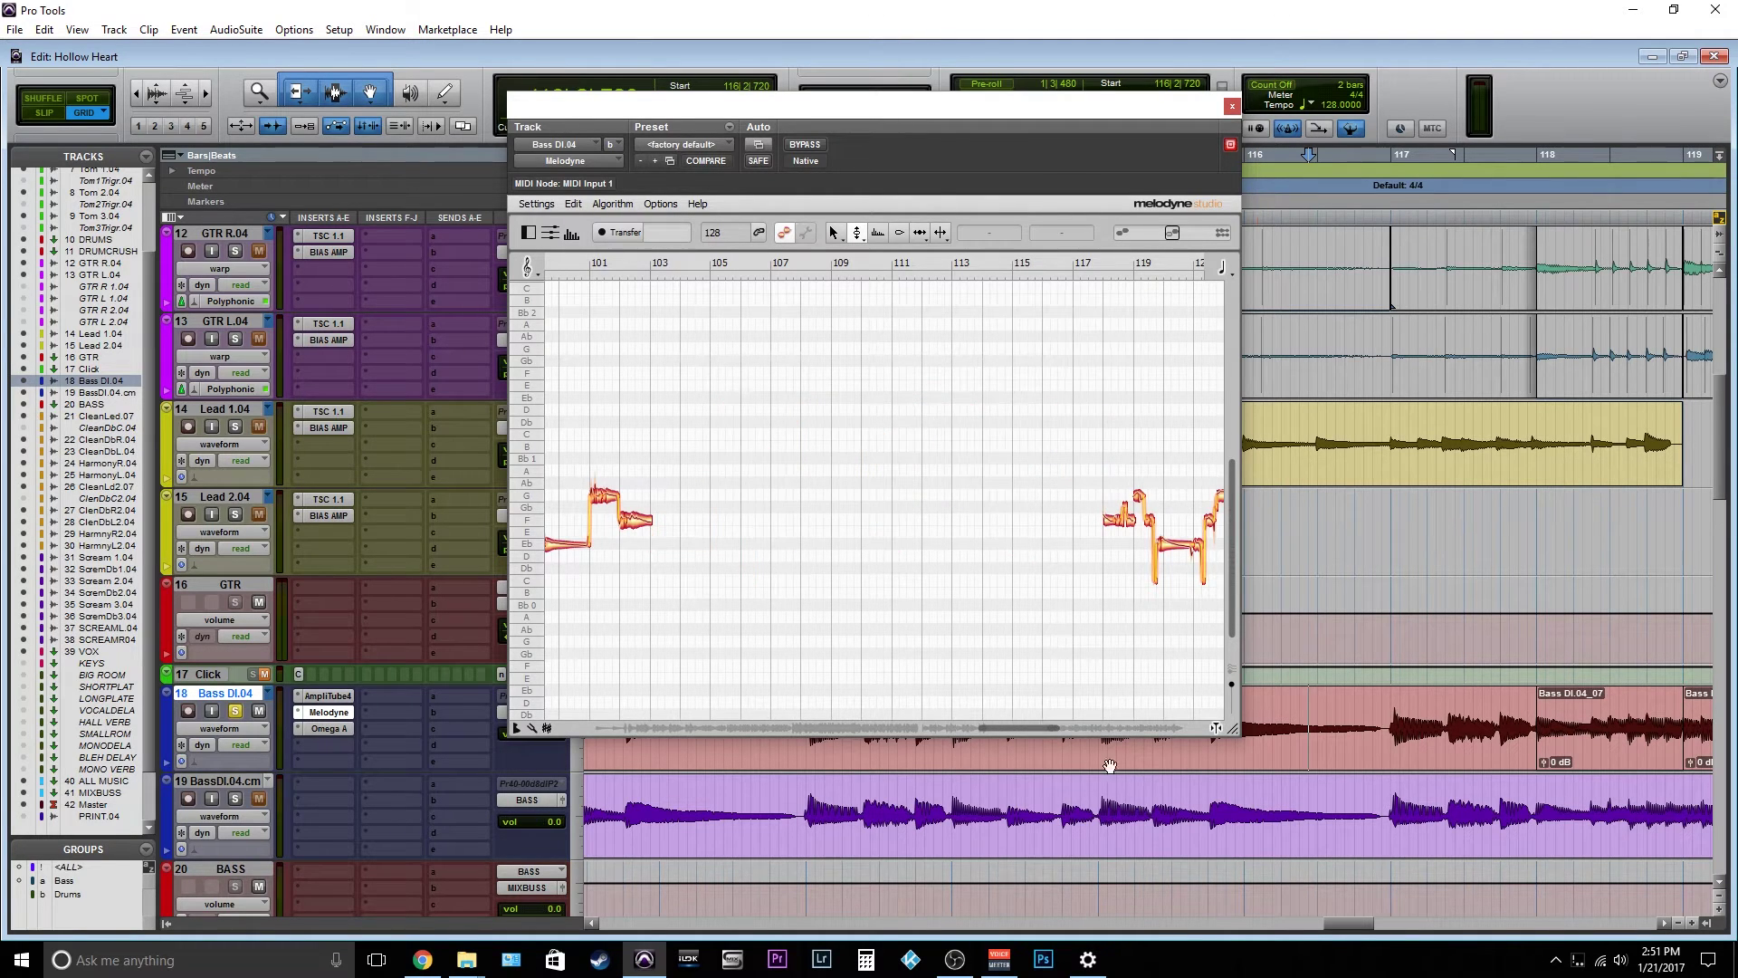
Transfer the Bass DI.04 clip from bar 103 into Melodyne by playing through to about bar 117.
click(1445, 757)
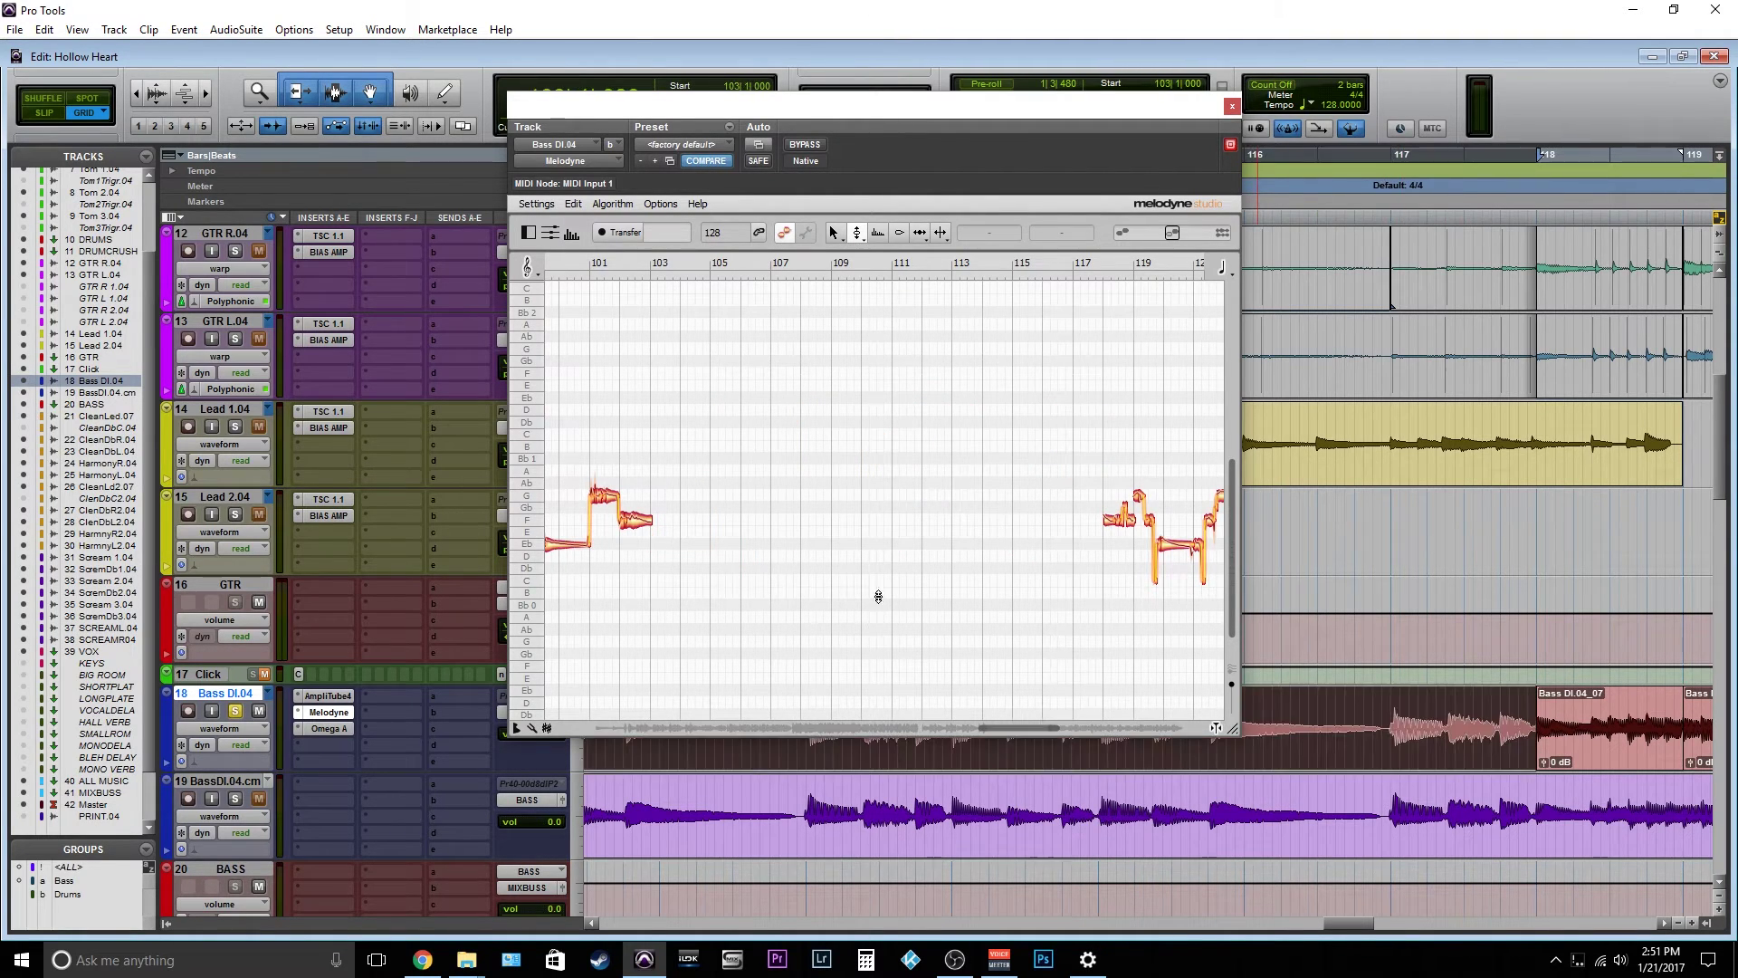
click(615, 235)
key(space)
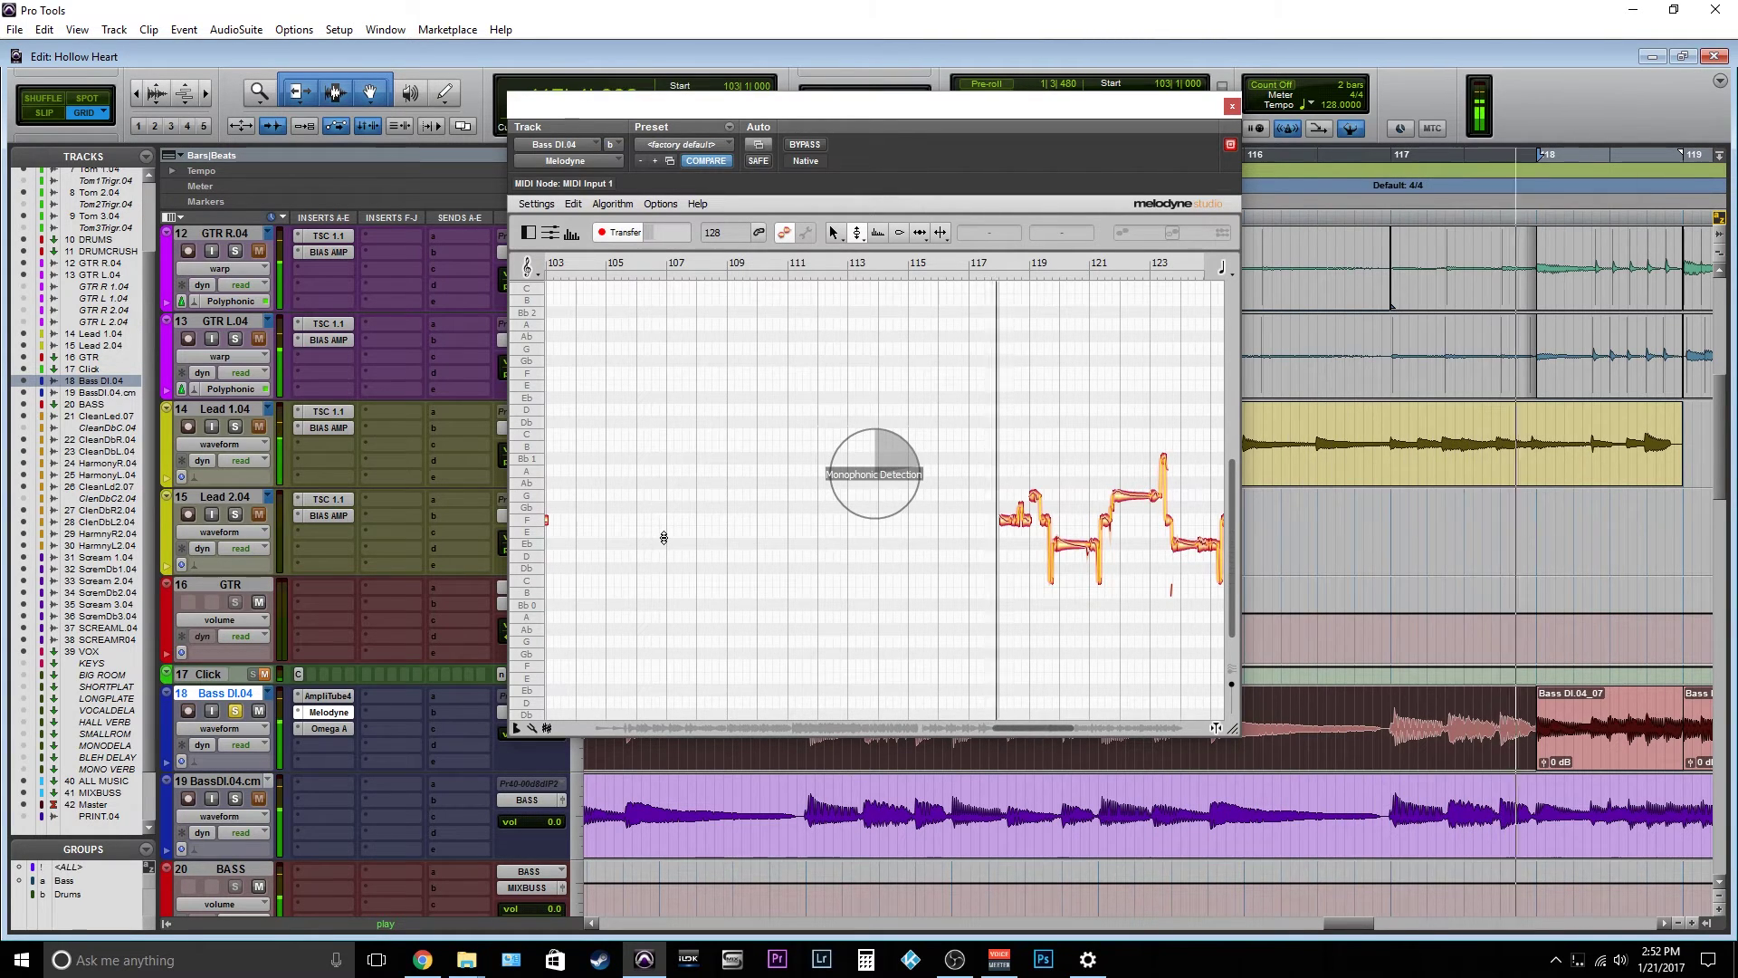
key(space)
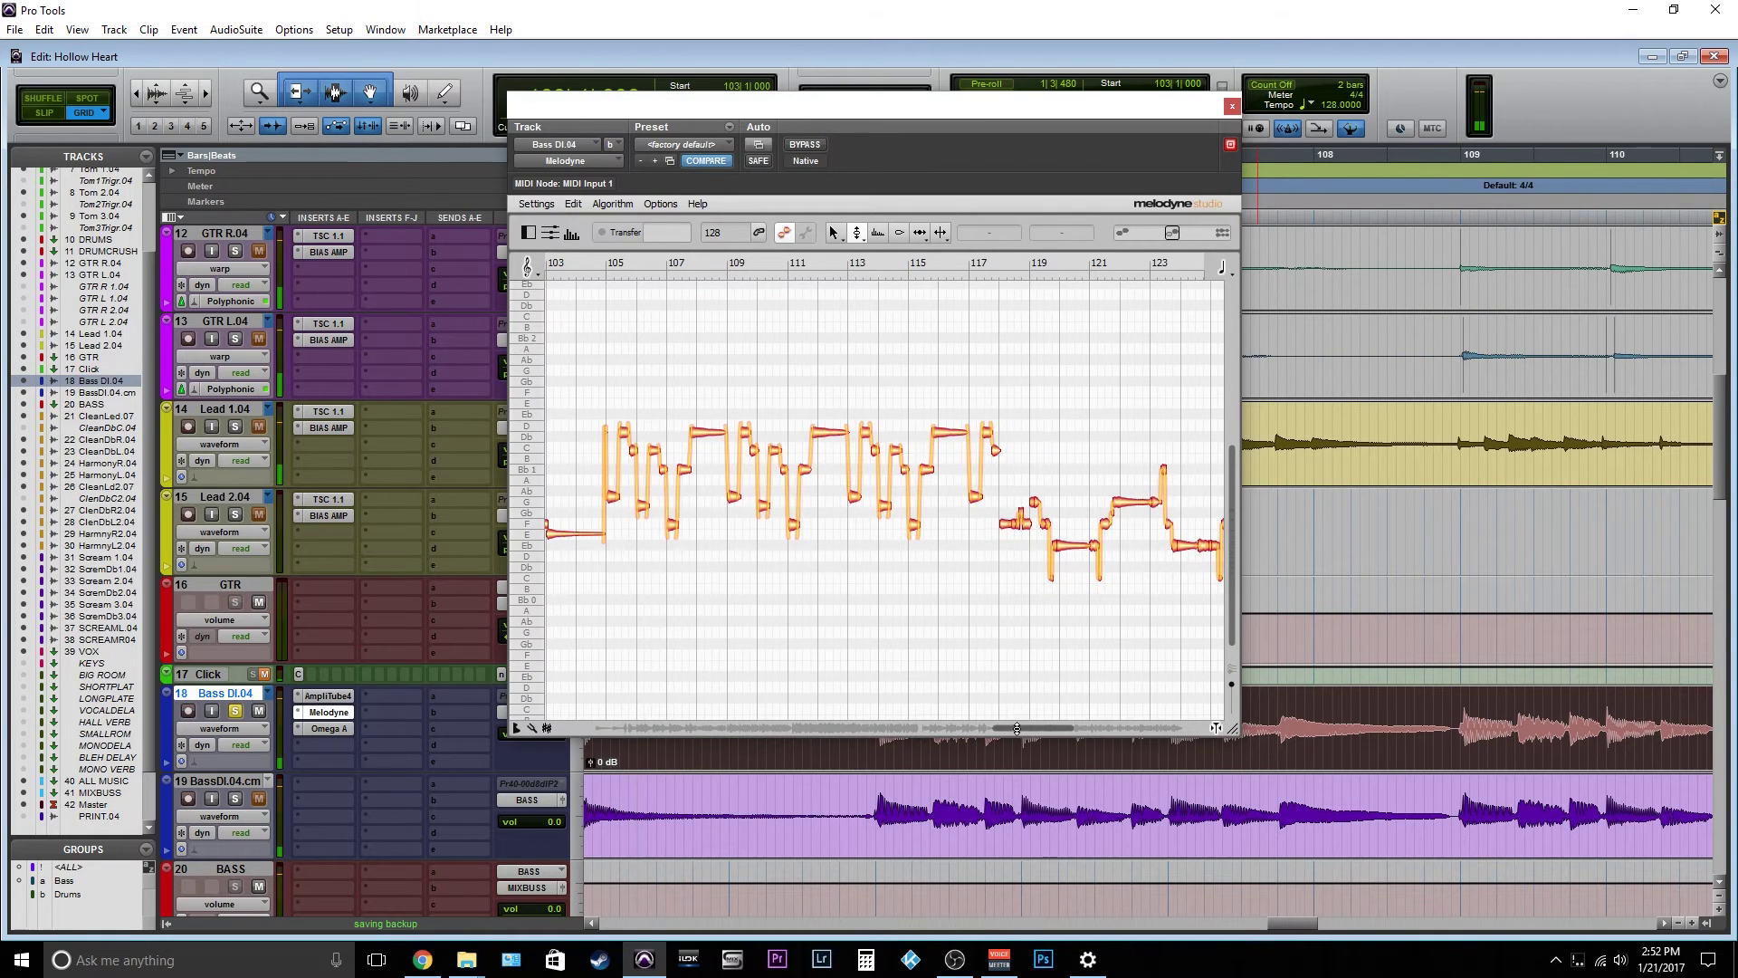
Select the transferred Melodyne notes and play them with GTR L.04 and GTR R.04 soloed.
drag(1025, 730, 995, 730)
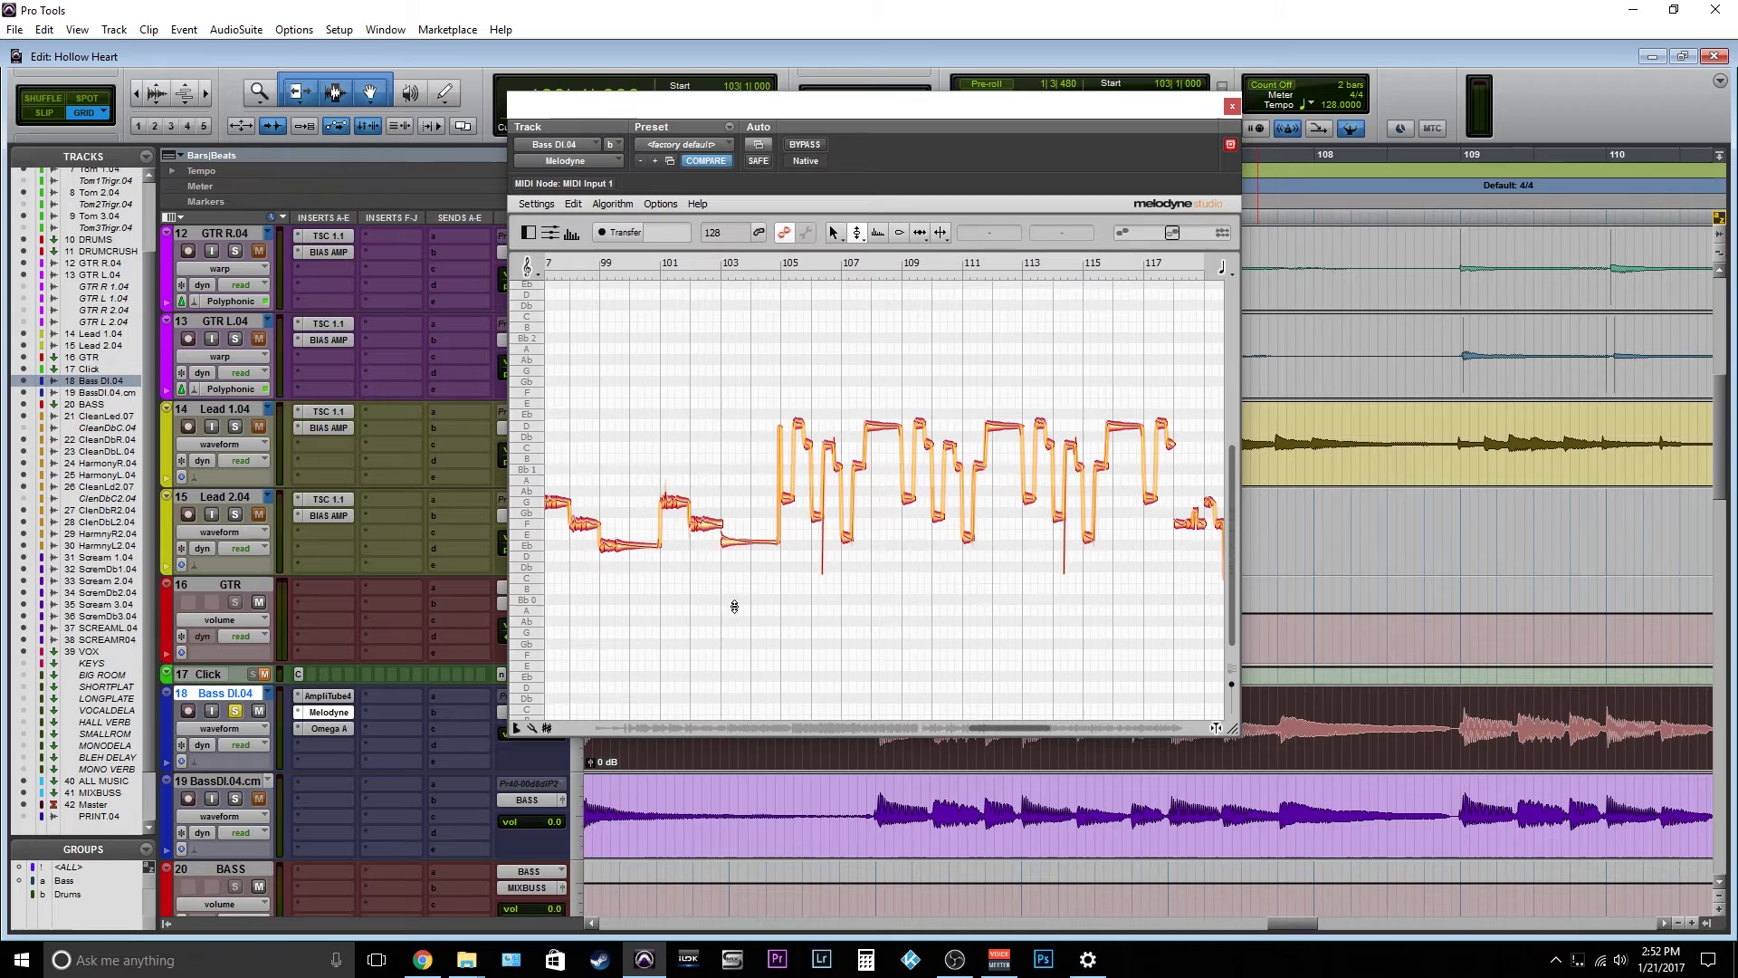
drag(731, 605, 1173, 337)
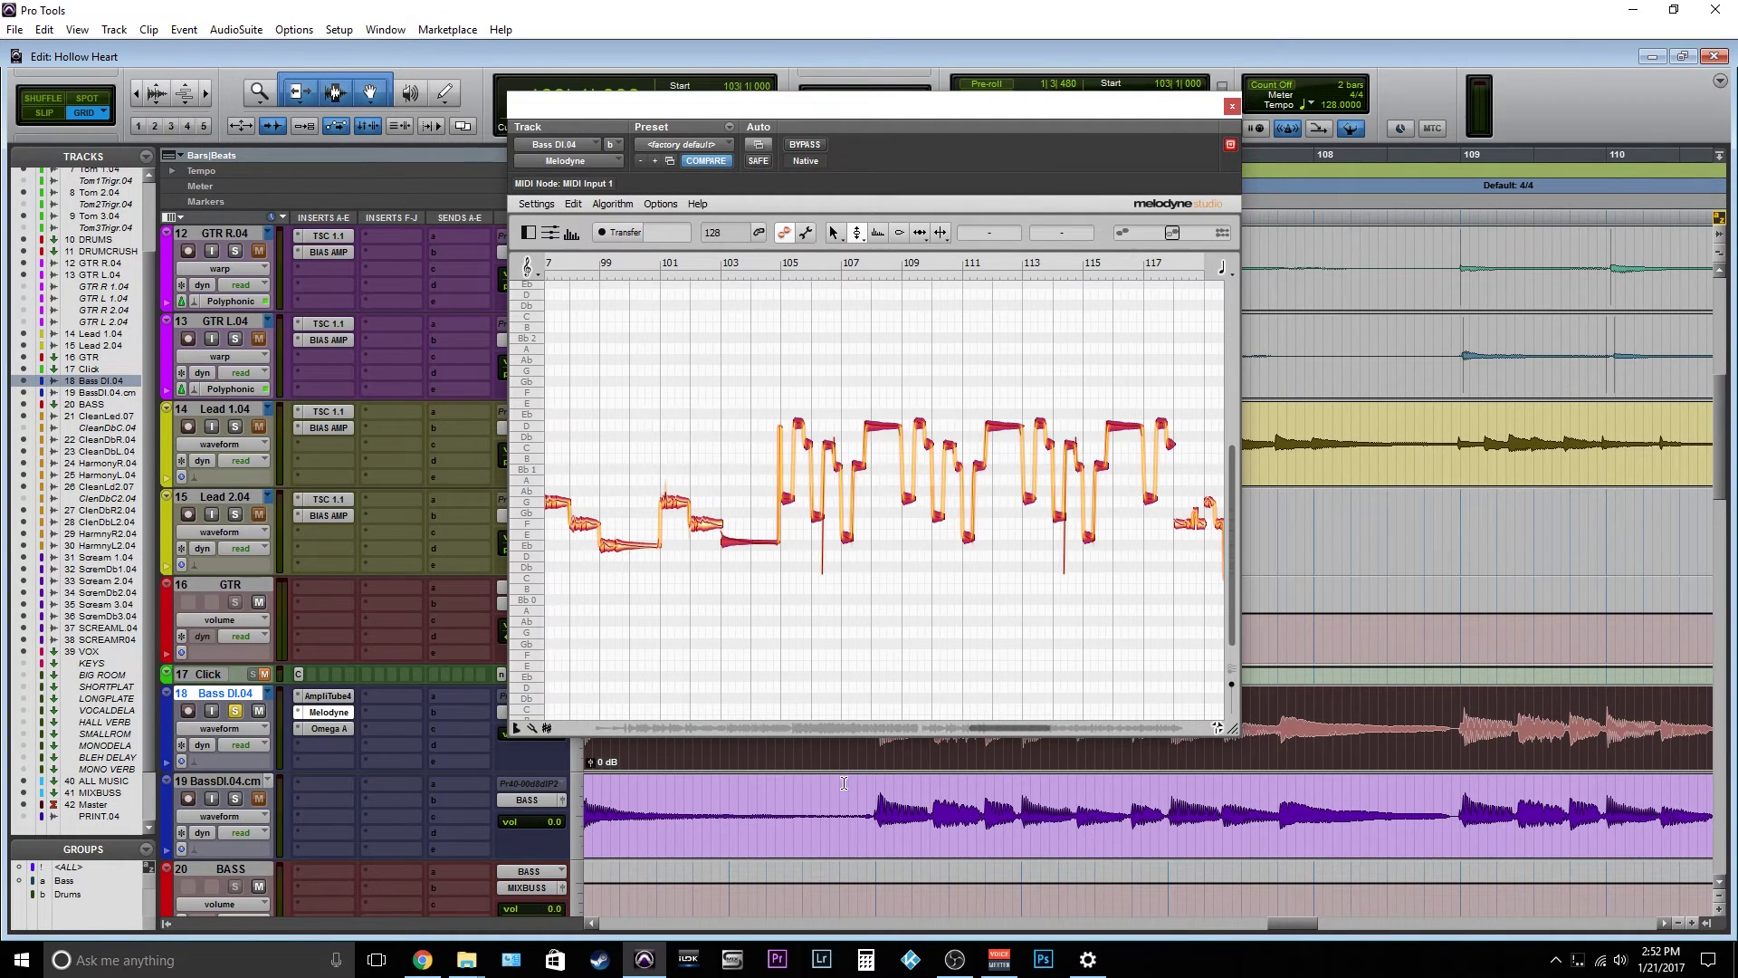
drag(1298, 924, 1266, 921)
click(234, 338)
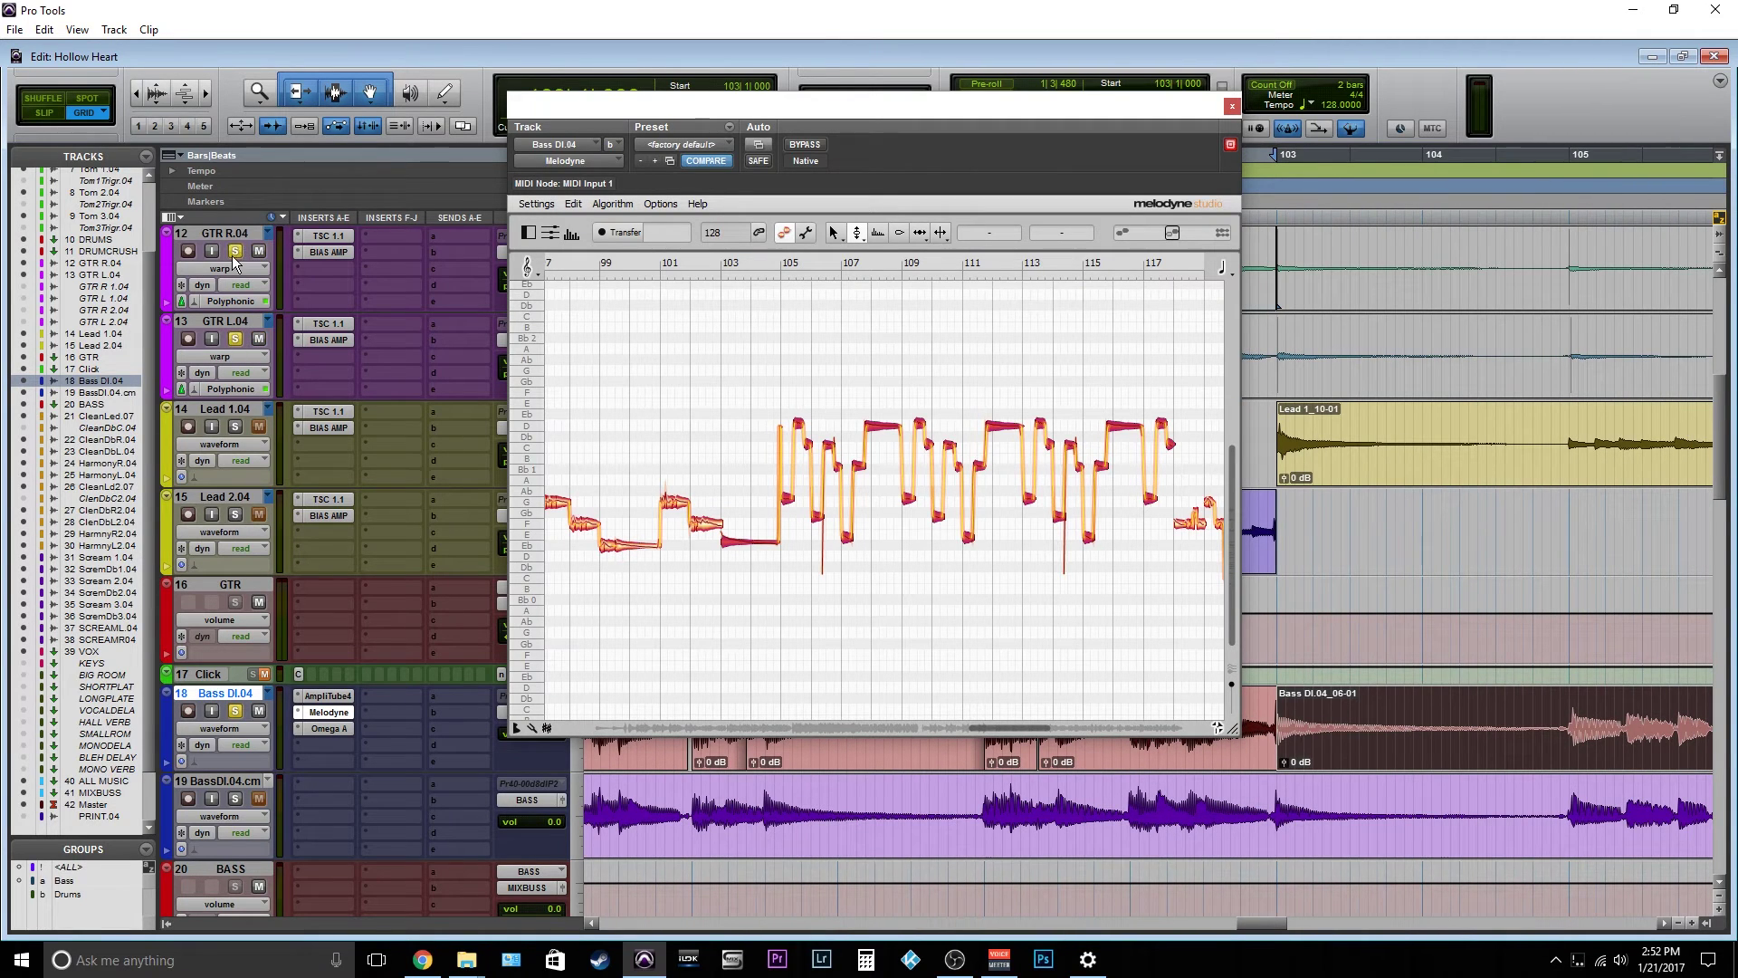
scroll(1213, 390, up, 2)
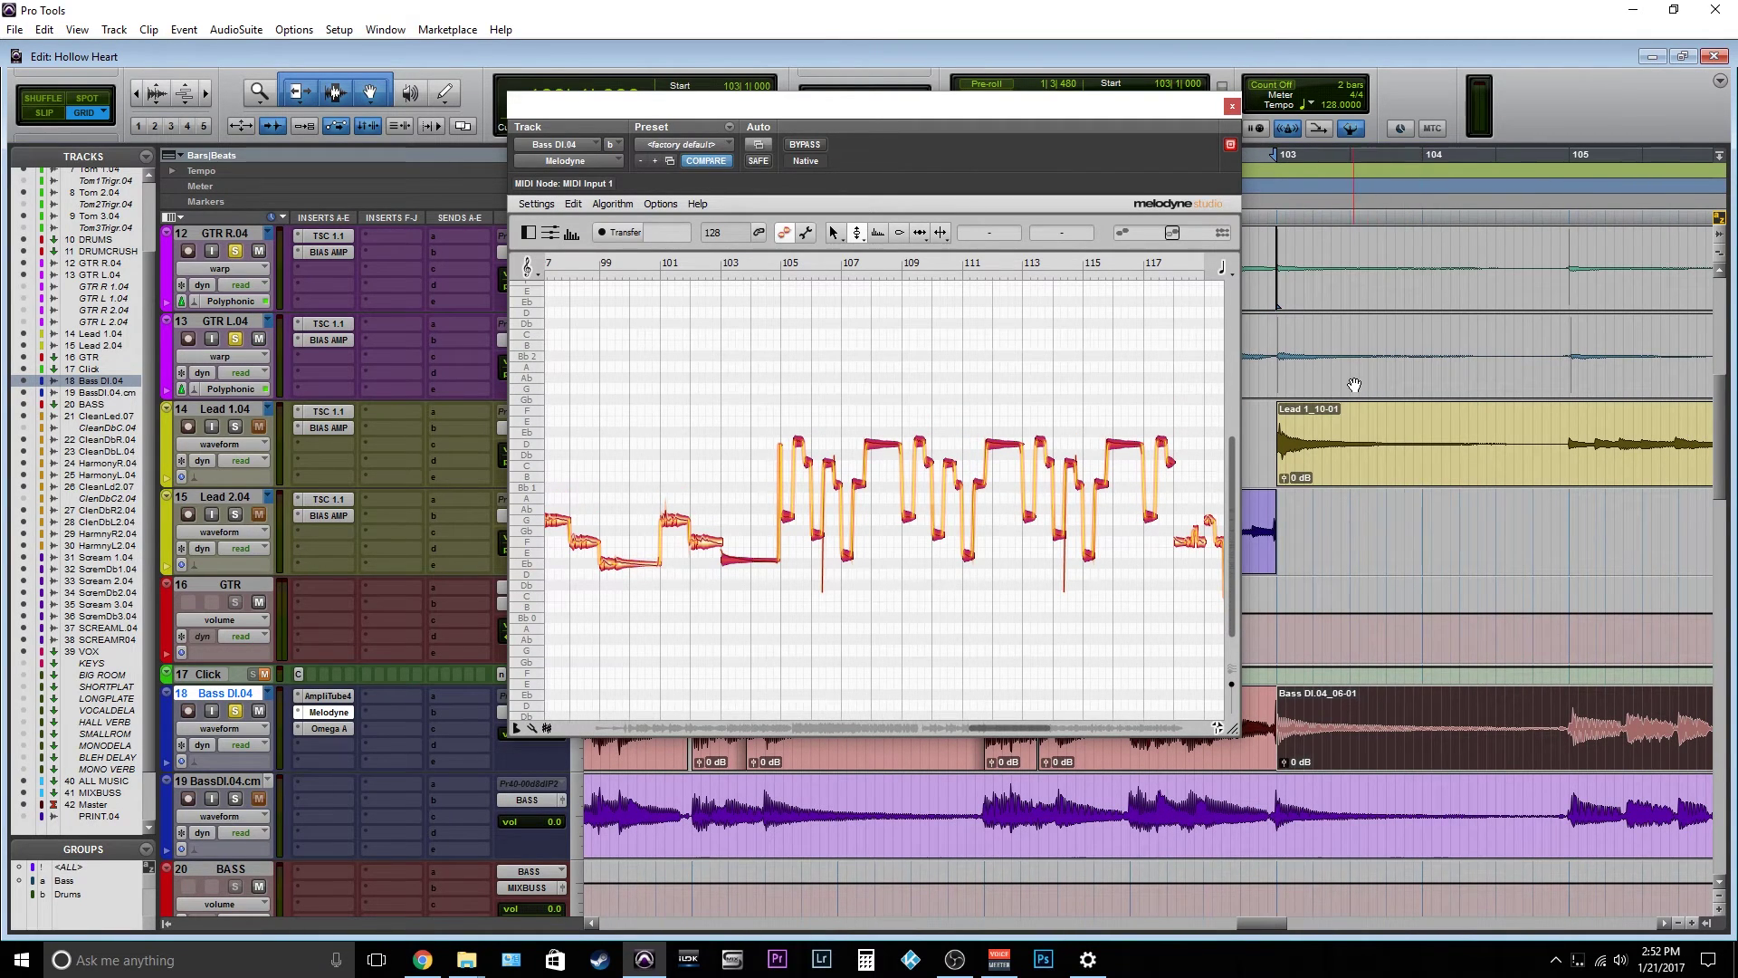
key(space)
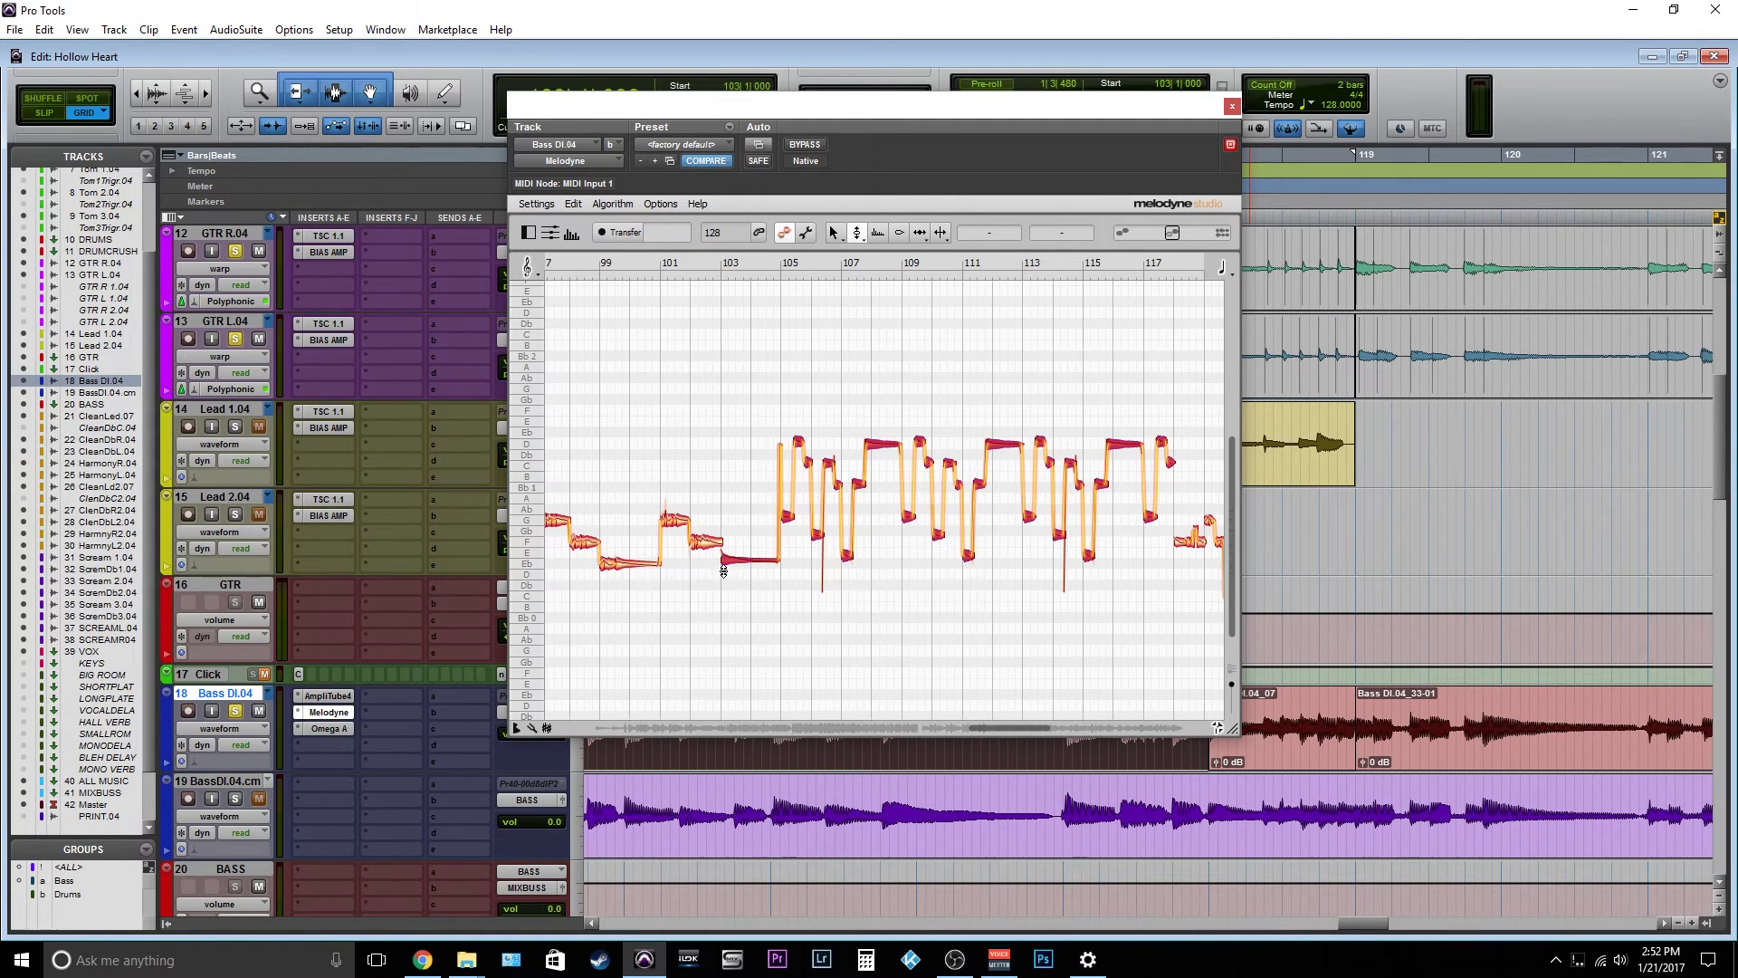
Snap the selected notes to 0 ct with the Pitch tool and play the corrected bass.
click(856, 235)
click(743, 561)
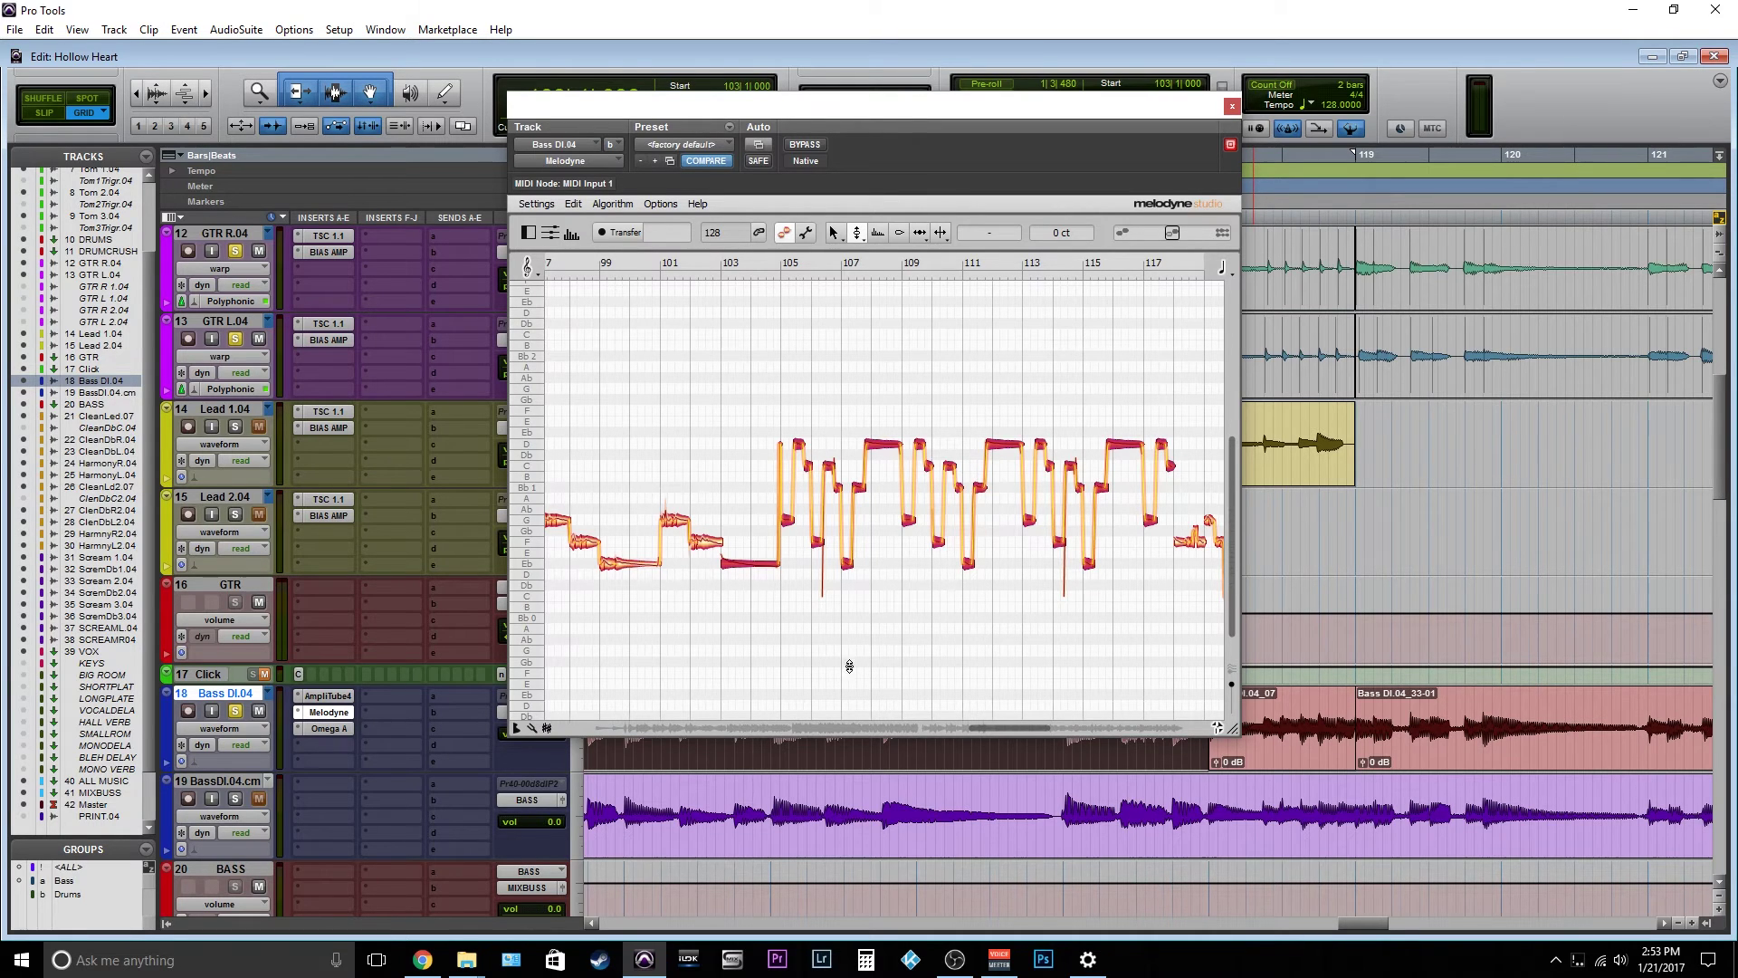
key(space)
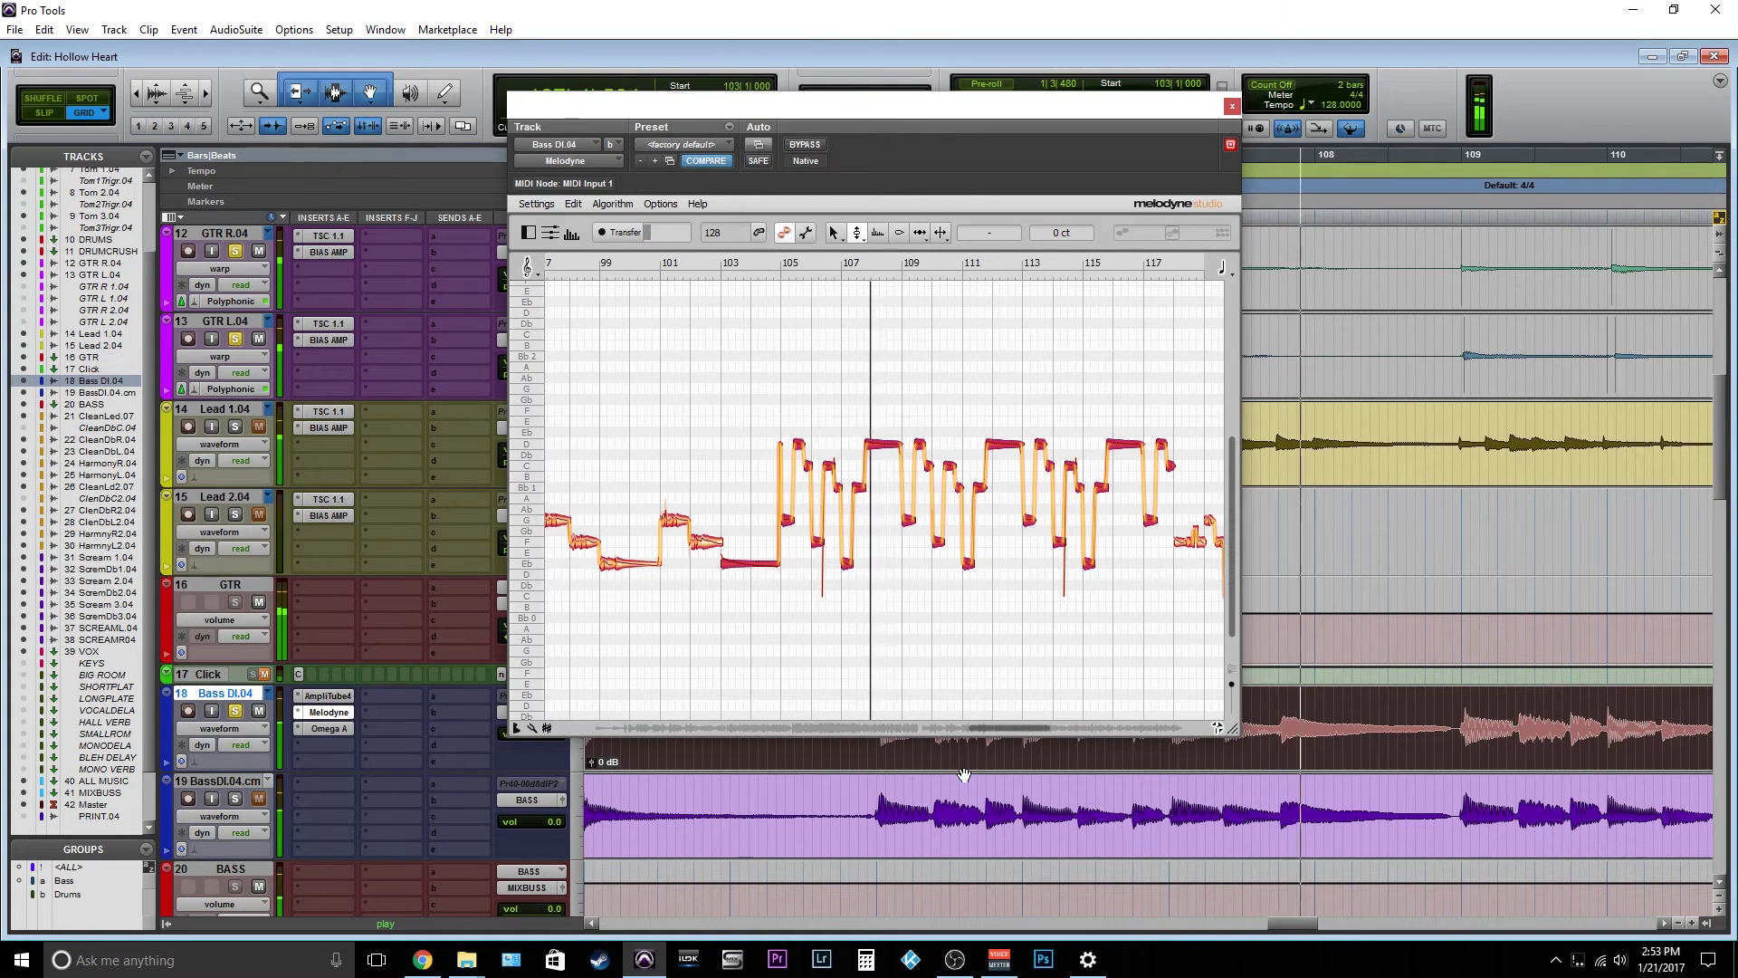
Play the pitch-corrected bass clip from bar 119, then stop.
key(space)
drag(1282, 923, 1359, 887)
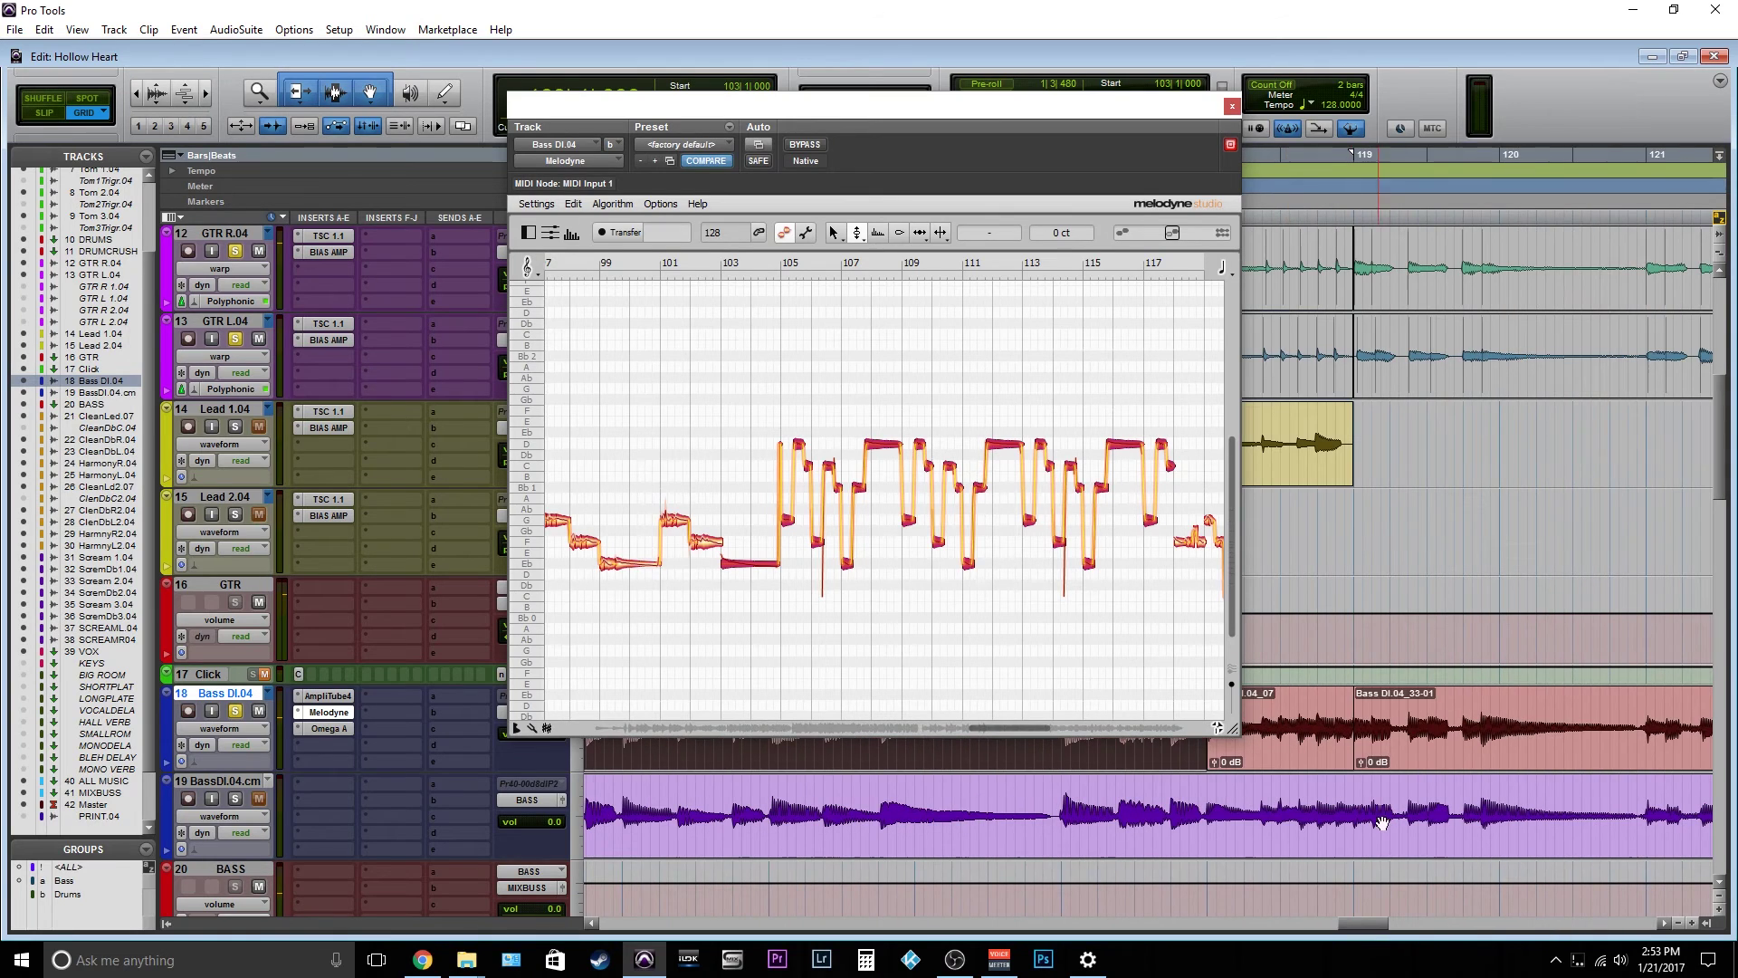
click(1383, 763)
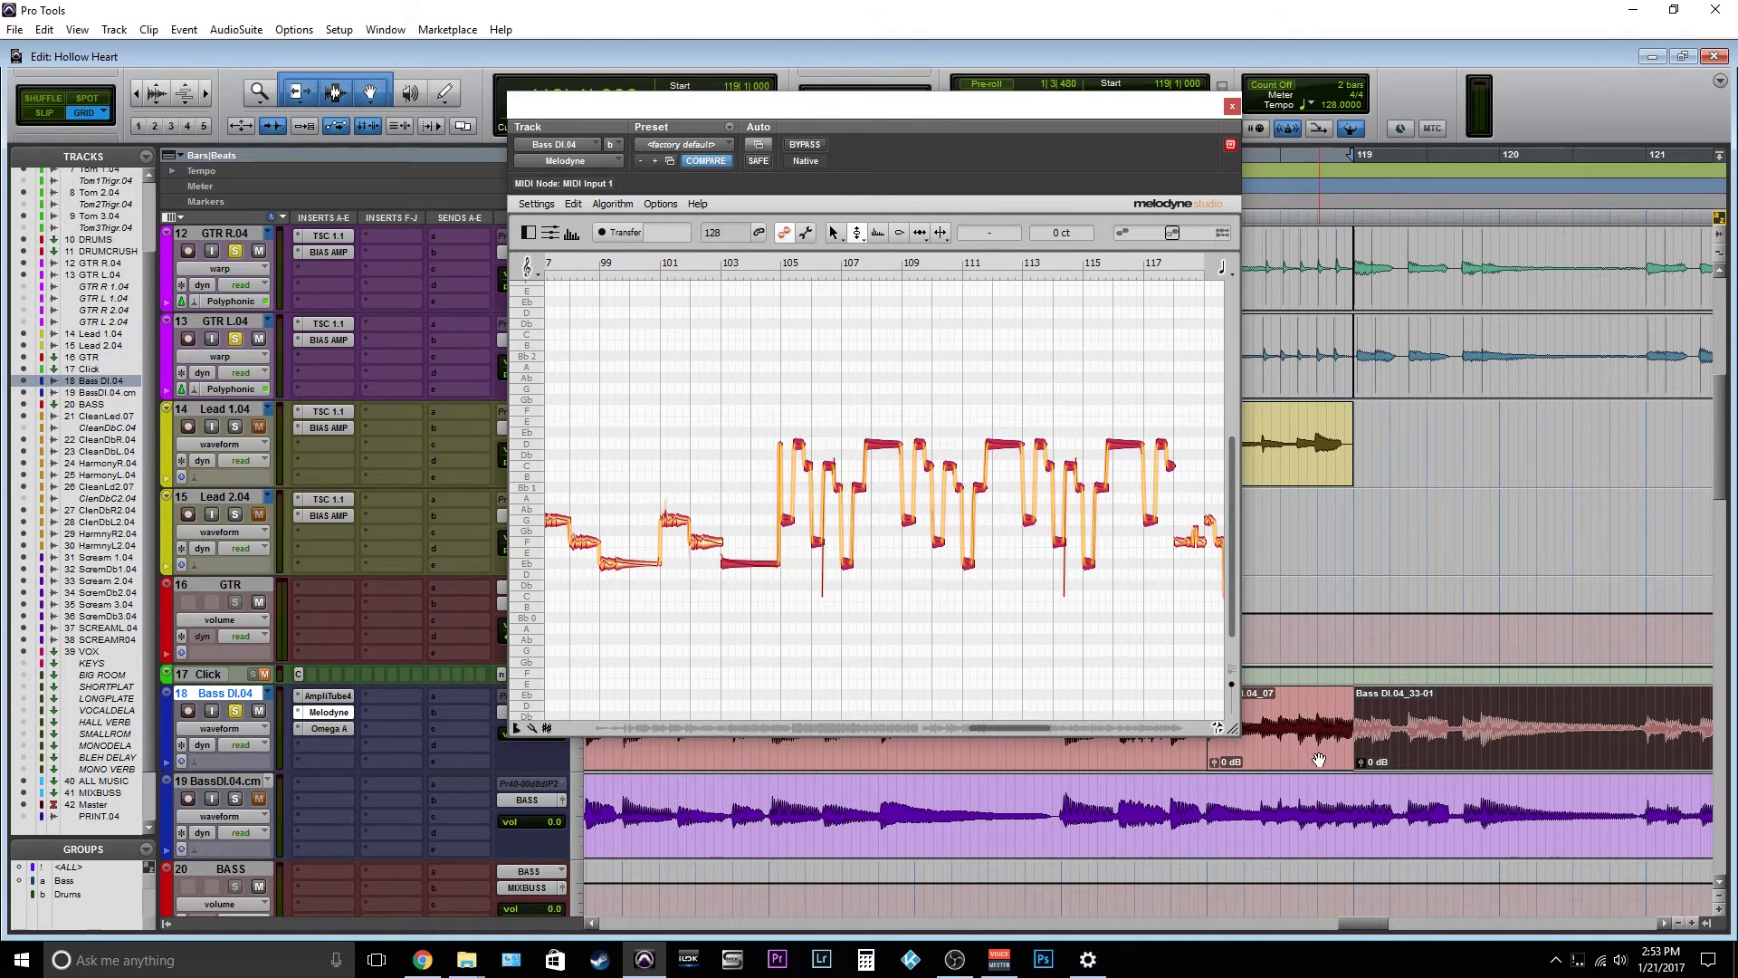
scroll(1648, 799, right, 3)
click(1436, 724)
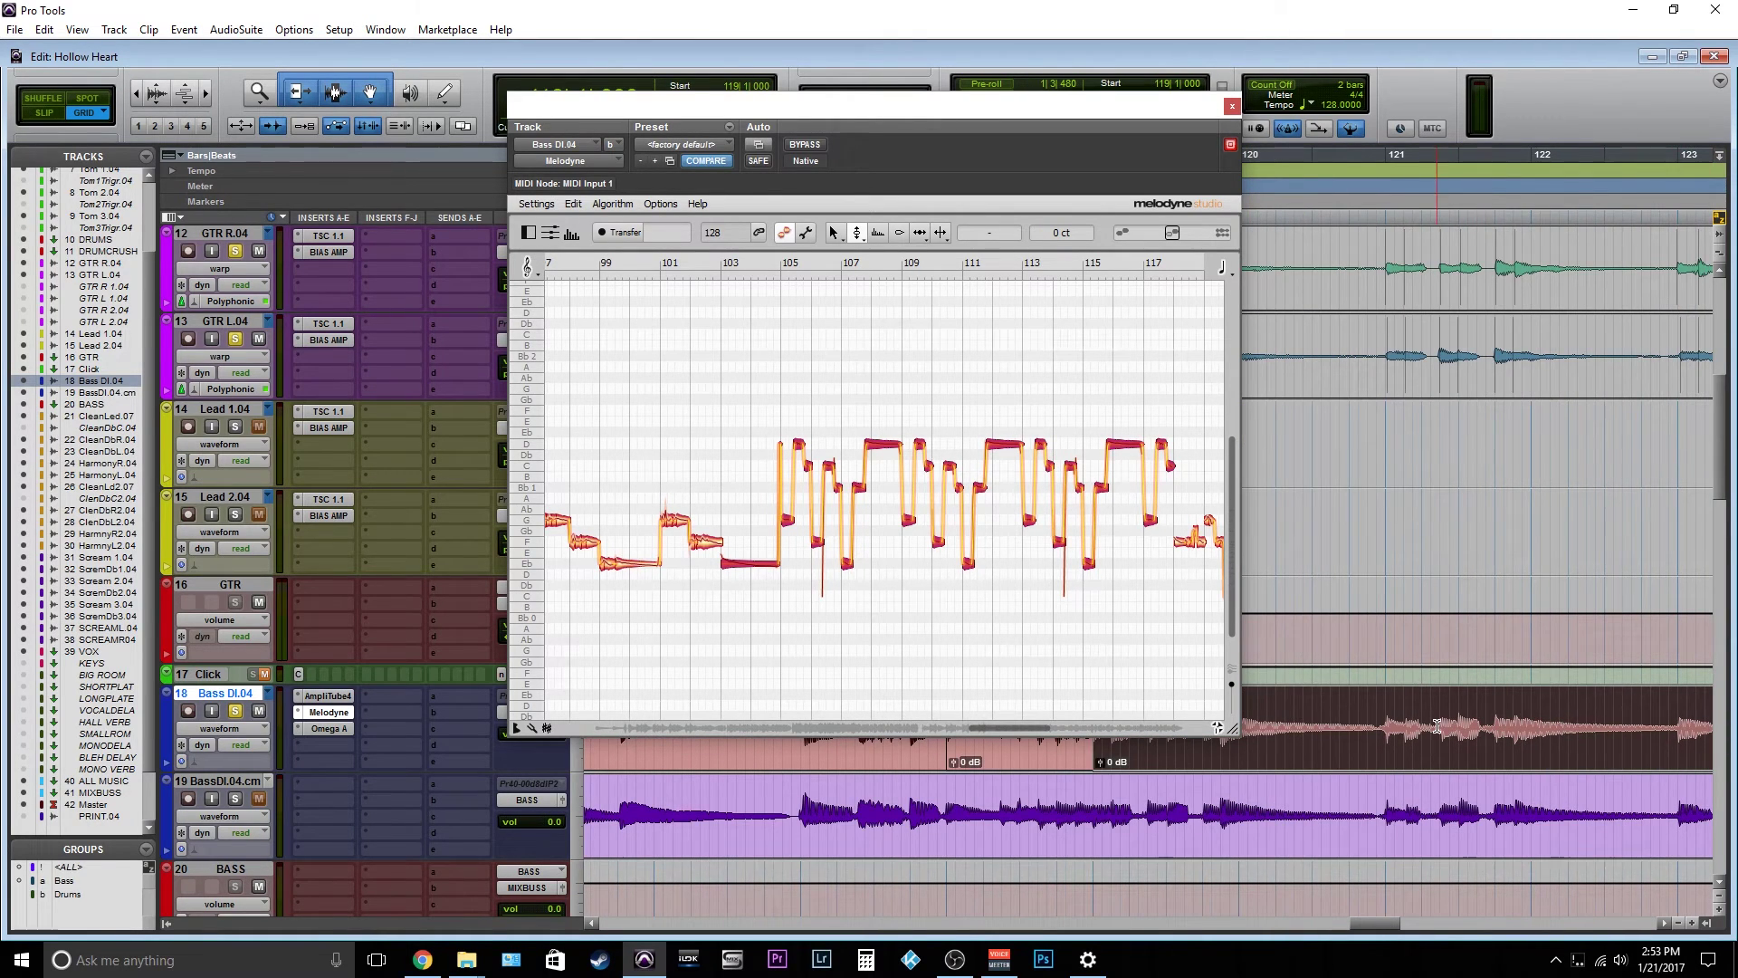
key(space)
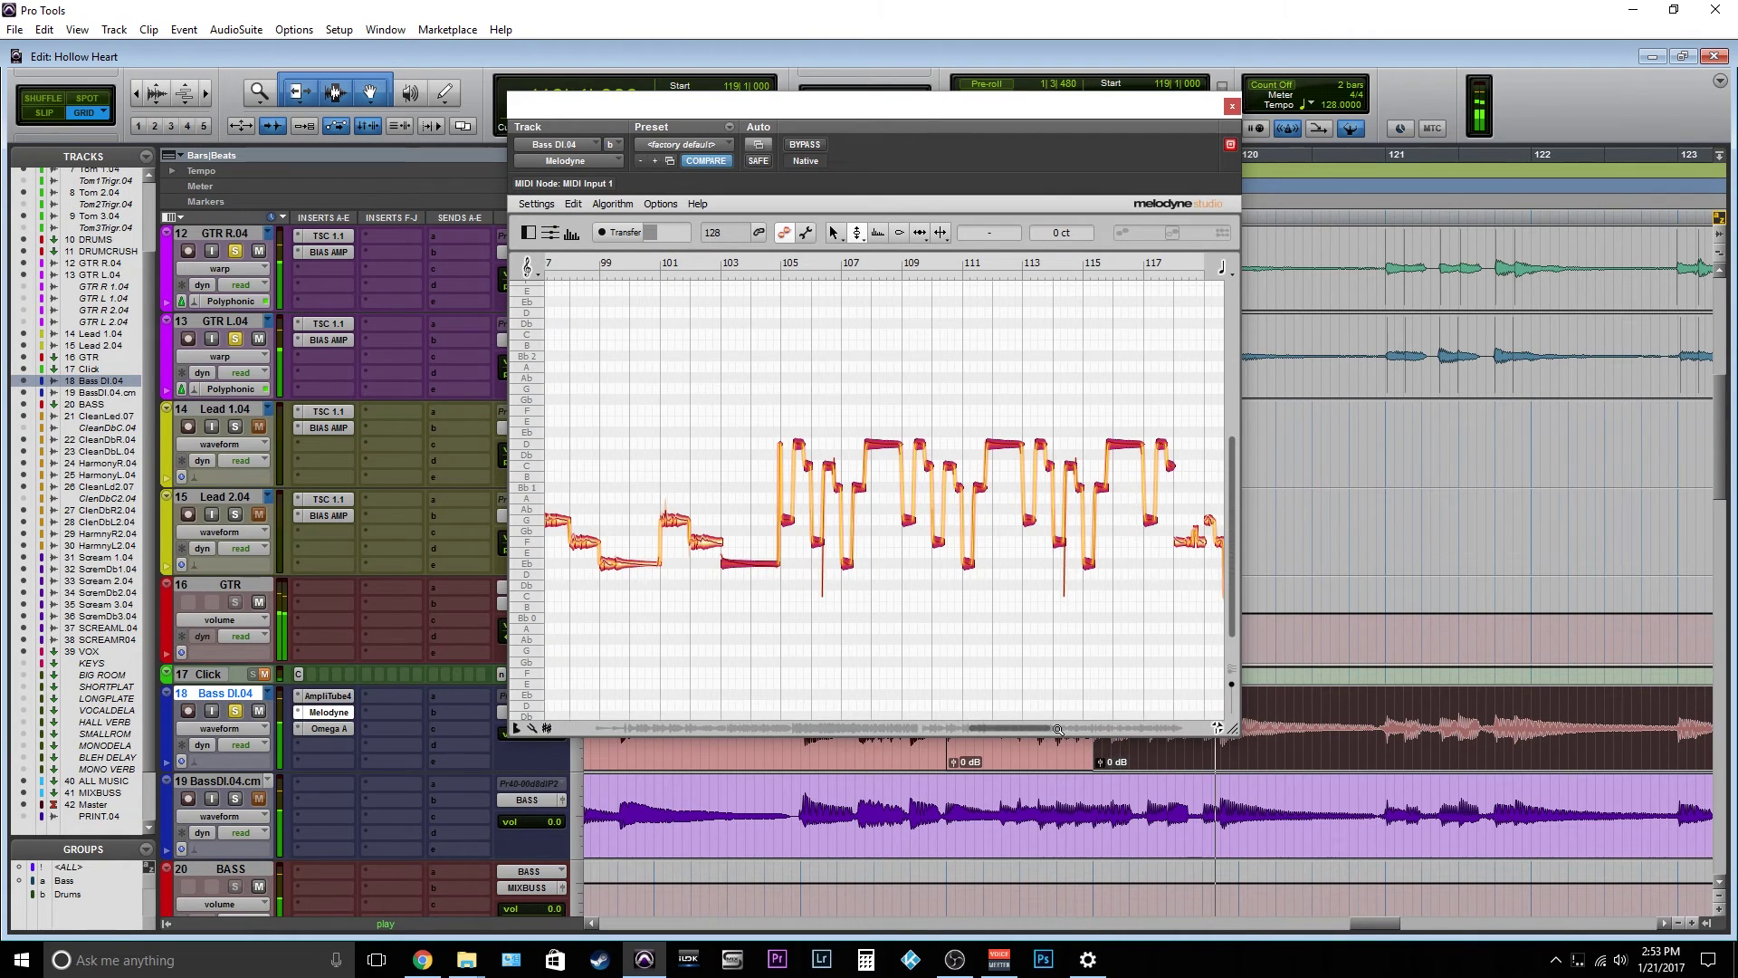
drag(1057, 729, 1083, 728)
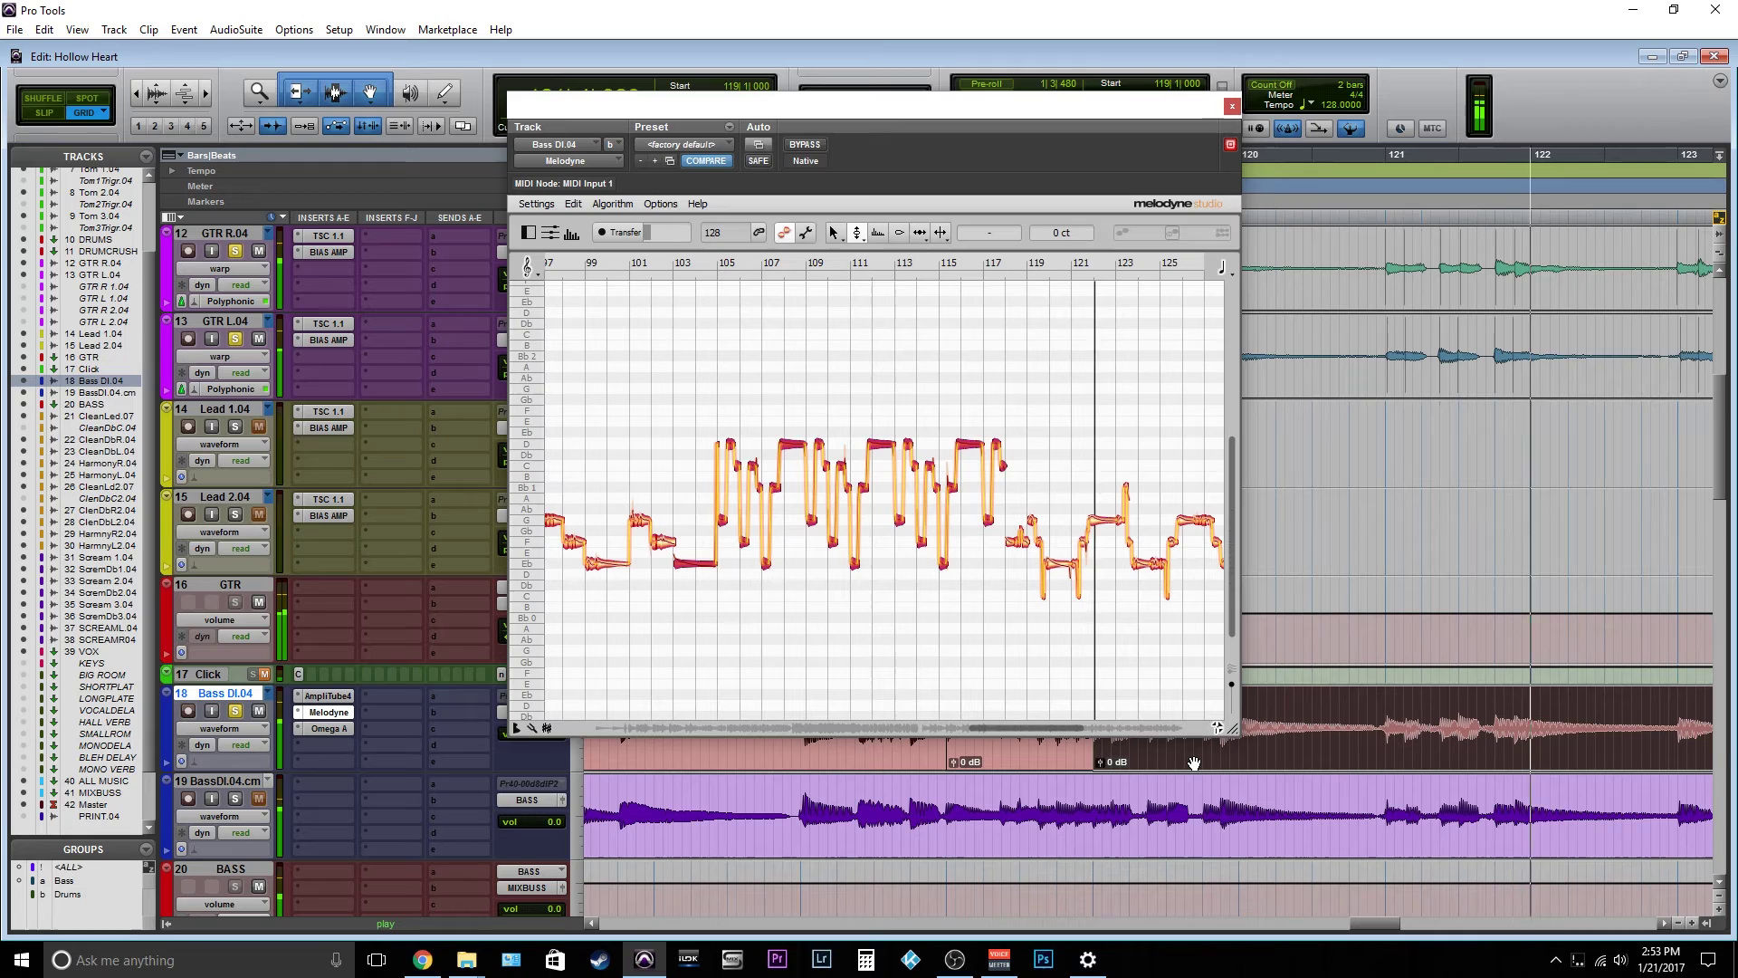
key(space)
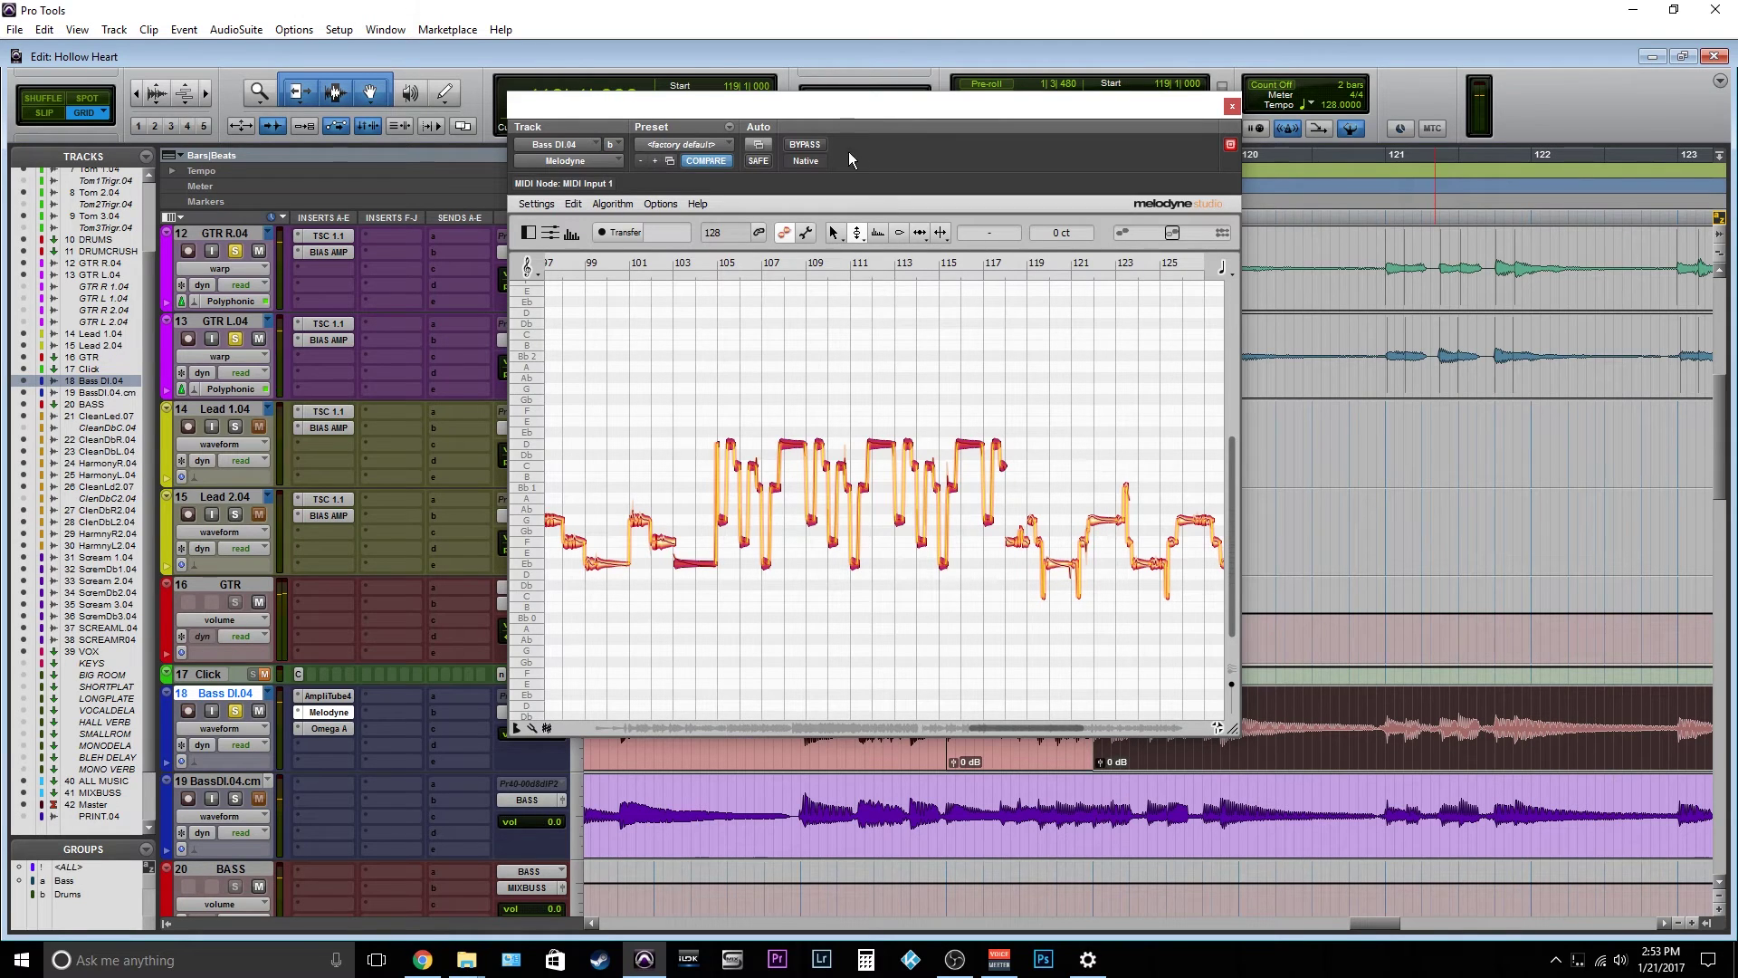
Bypass Melodyne and play the uncorrected passage twice for comparison.
click(793, 147)
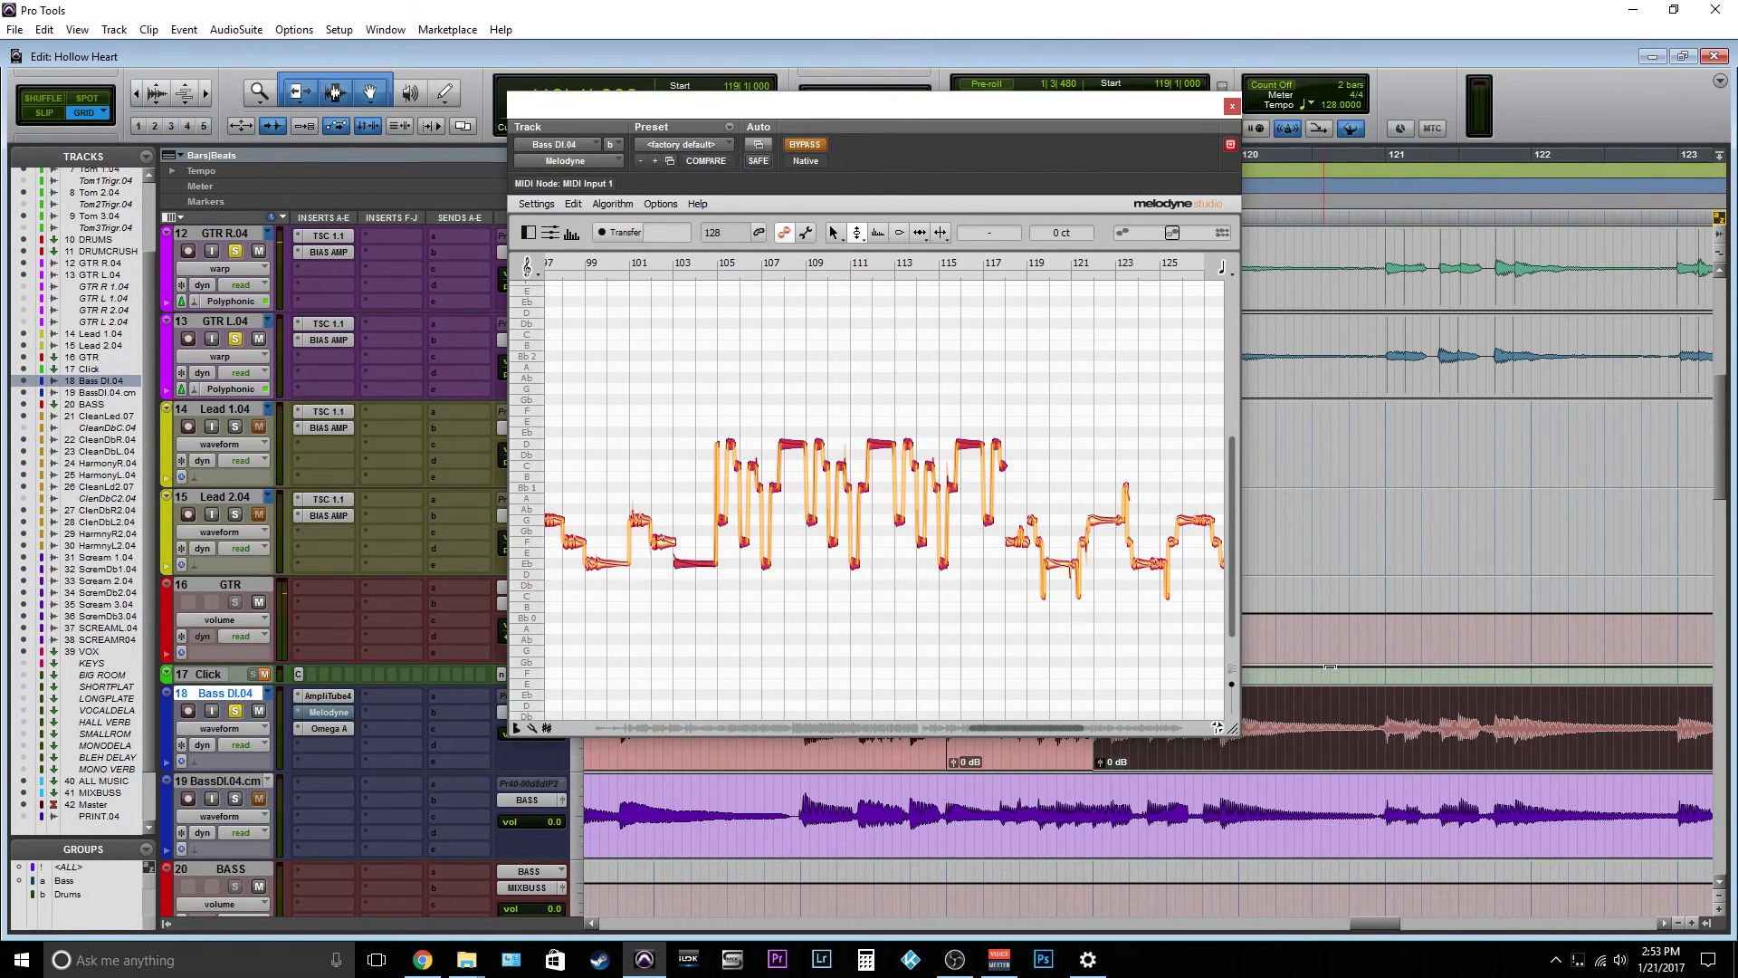
key(space)
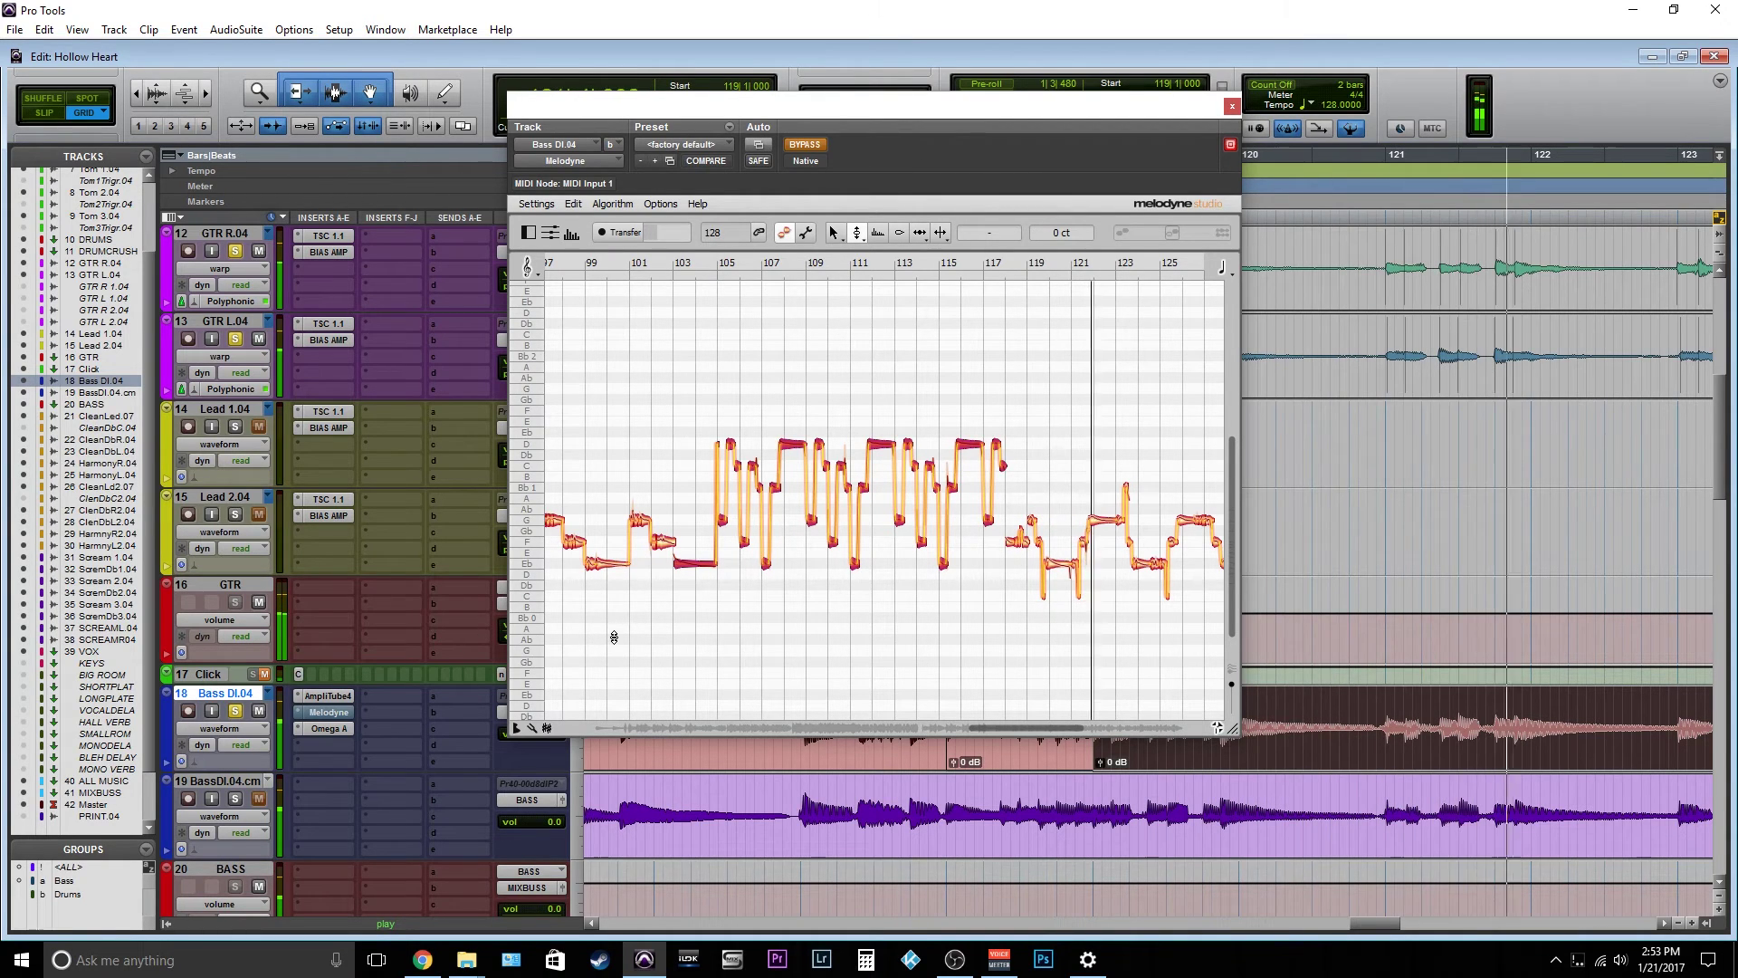
key(space)
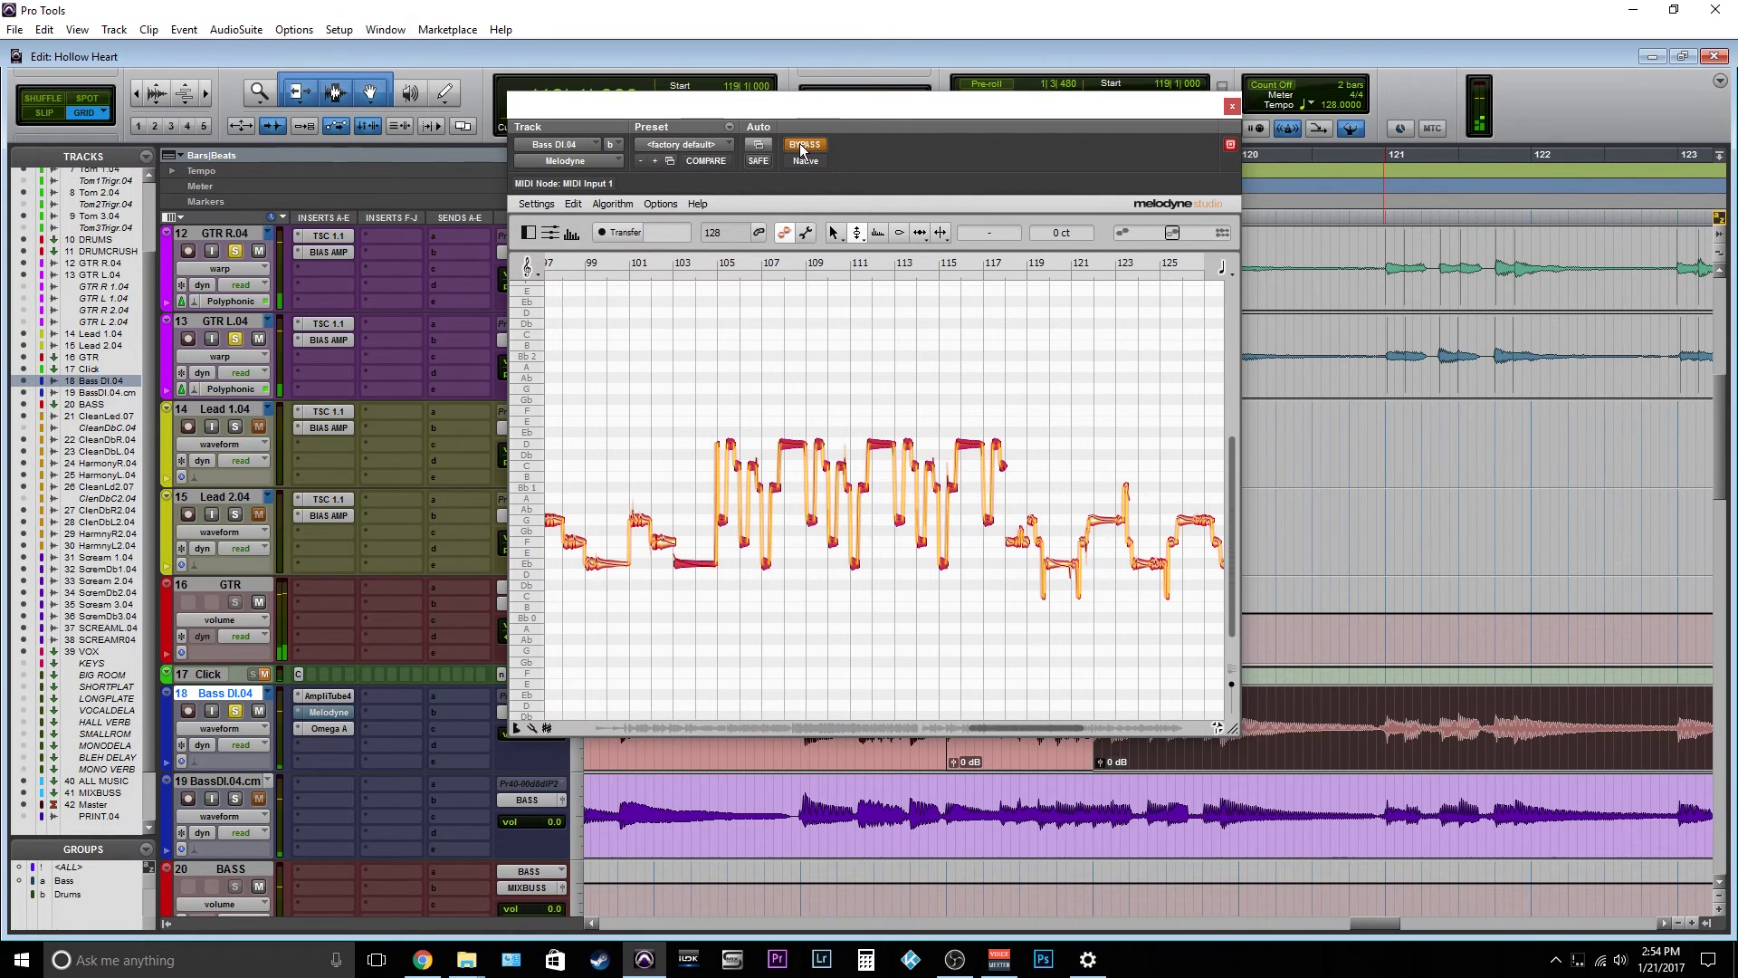
key(space)
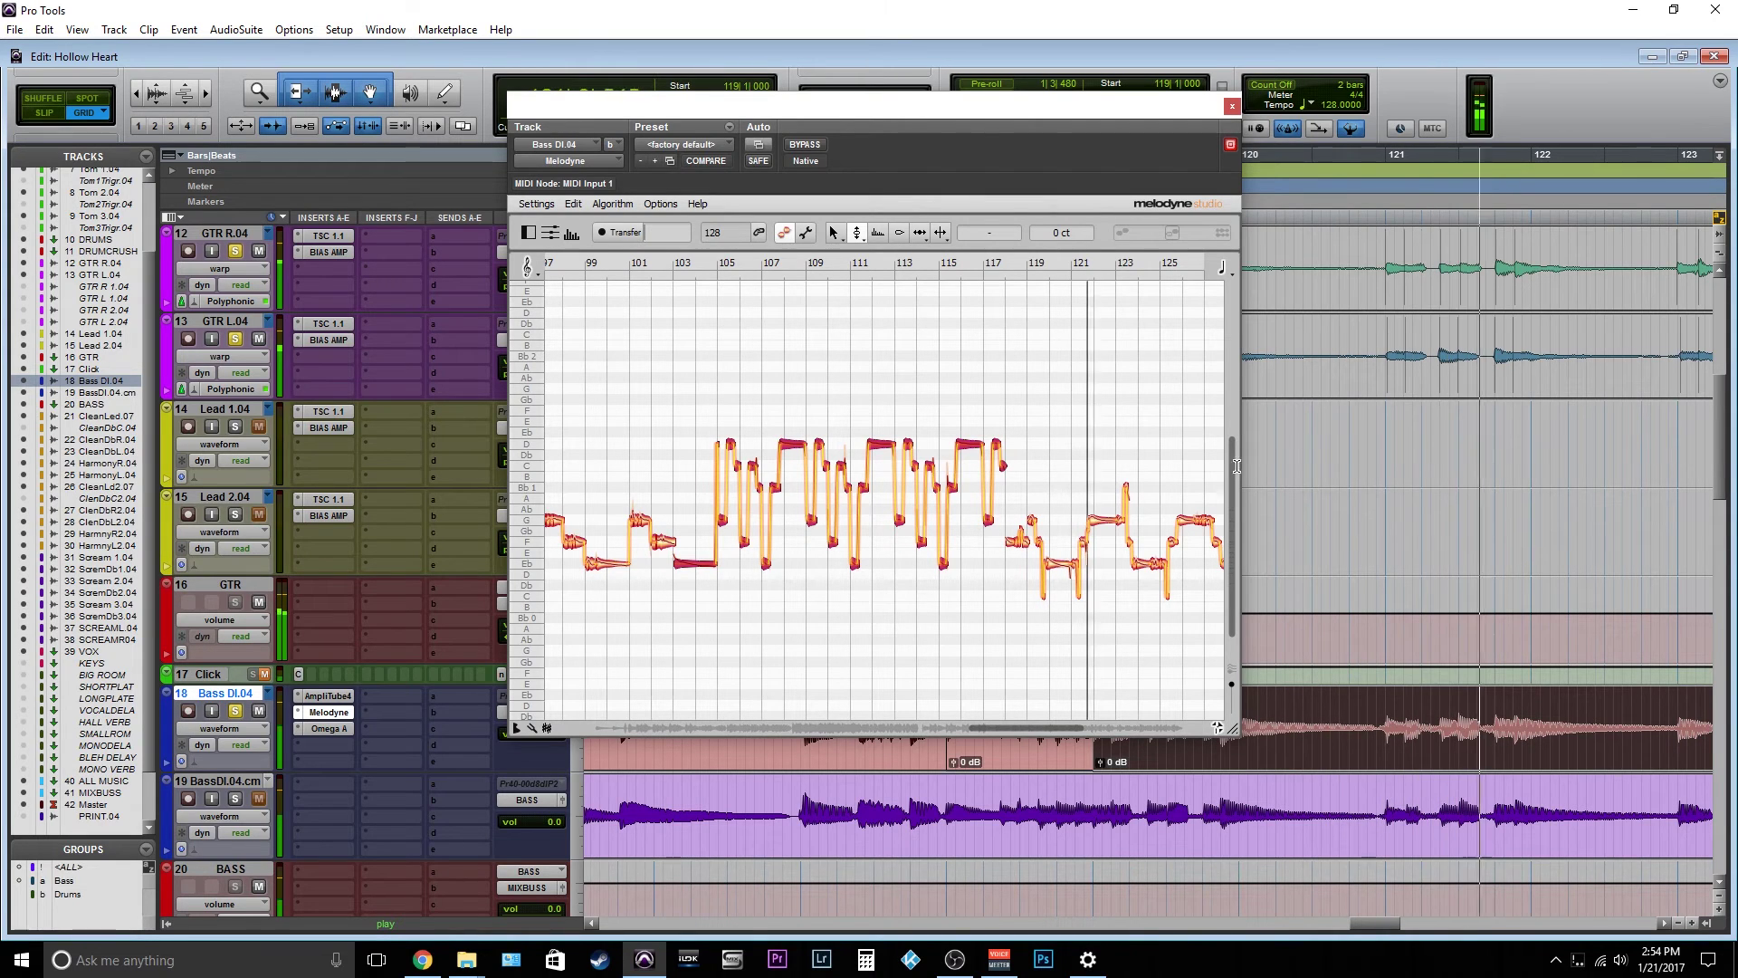
key(space)
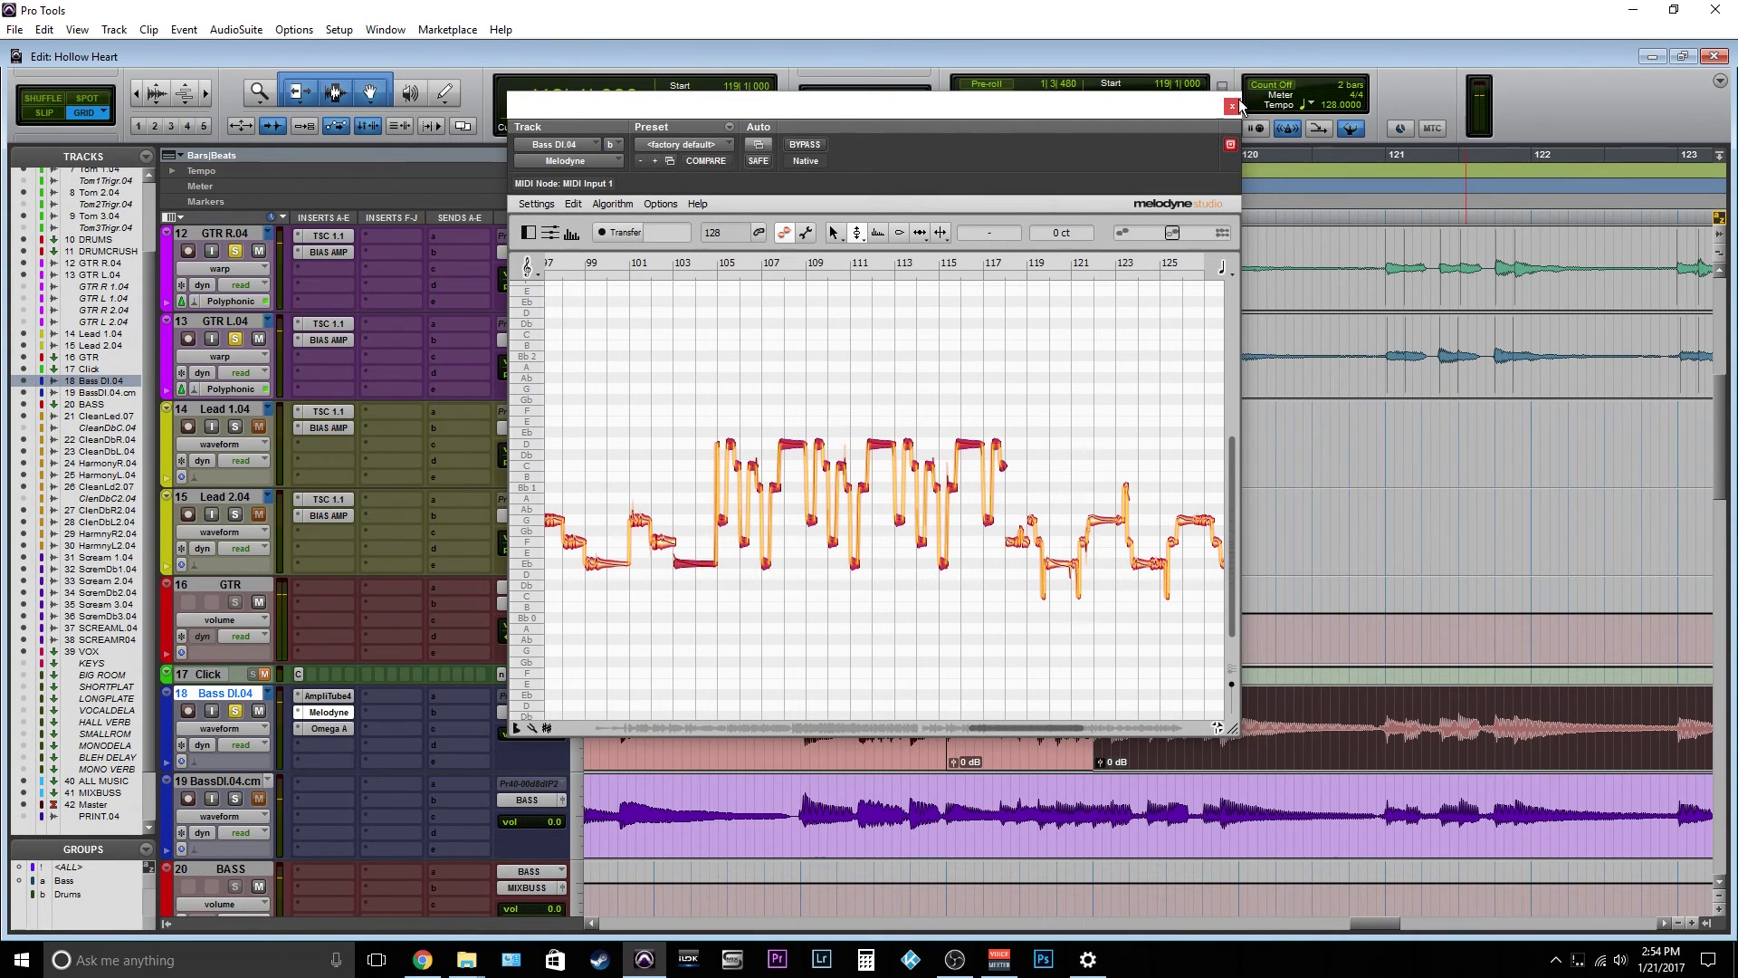
Close the Melodyne editor and set the edit position near bar 108.
click(1234, 106)
scroll(1232, 713, down, 3)
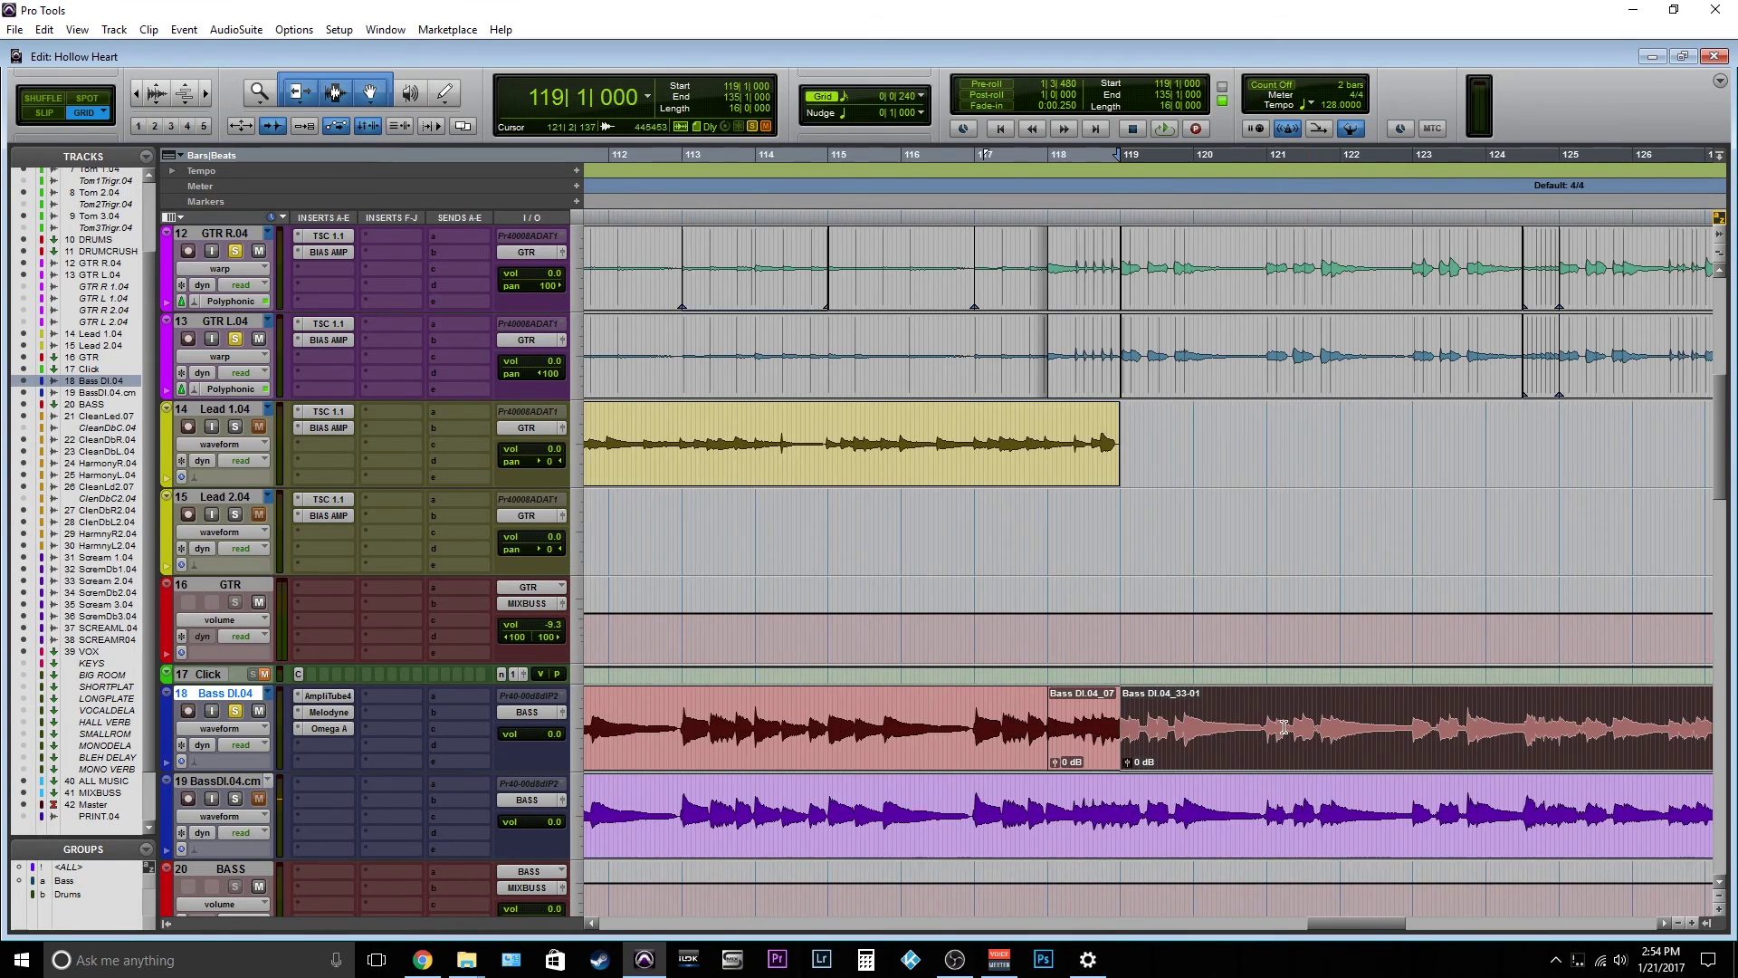
scroll(1232, 713, down, 1)
click(1086, 715)
scroll(996, 670, down, 1)
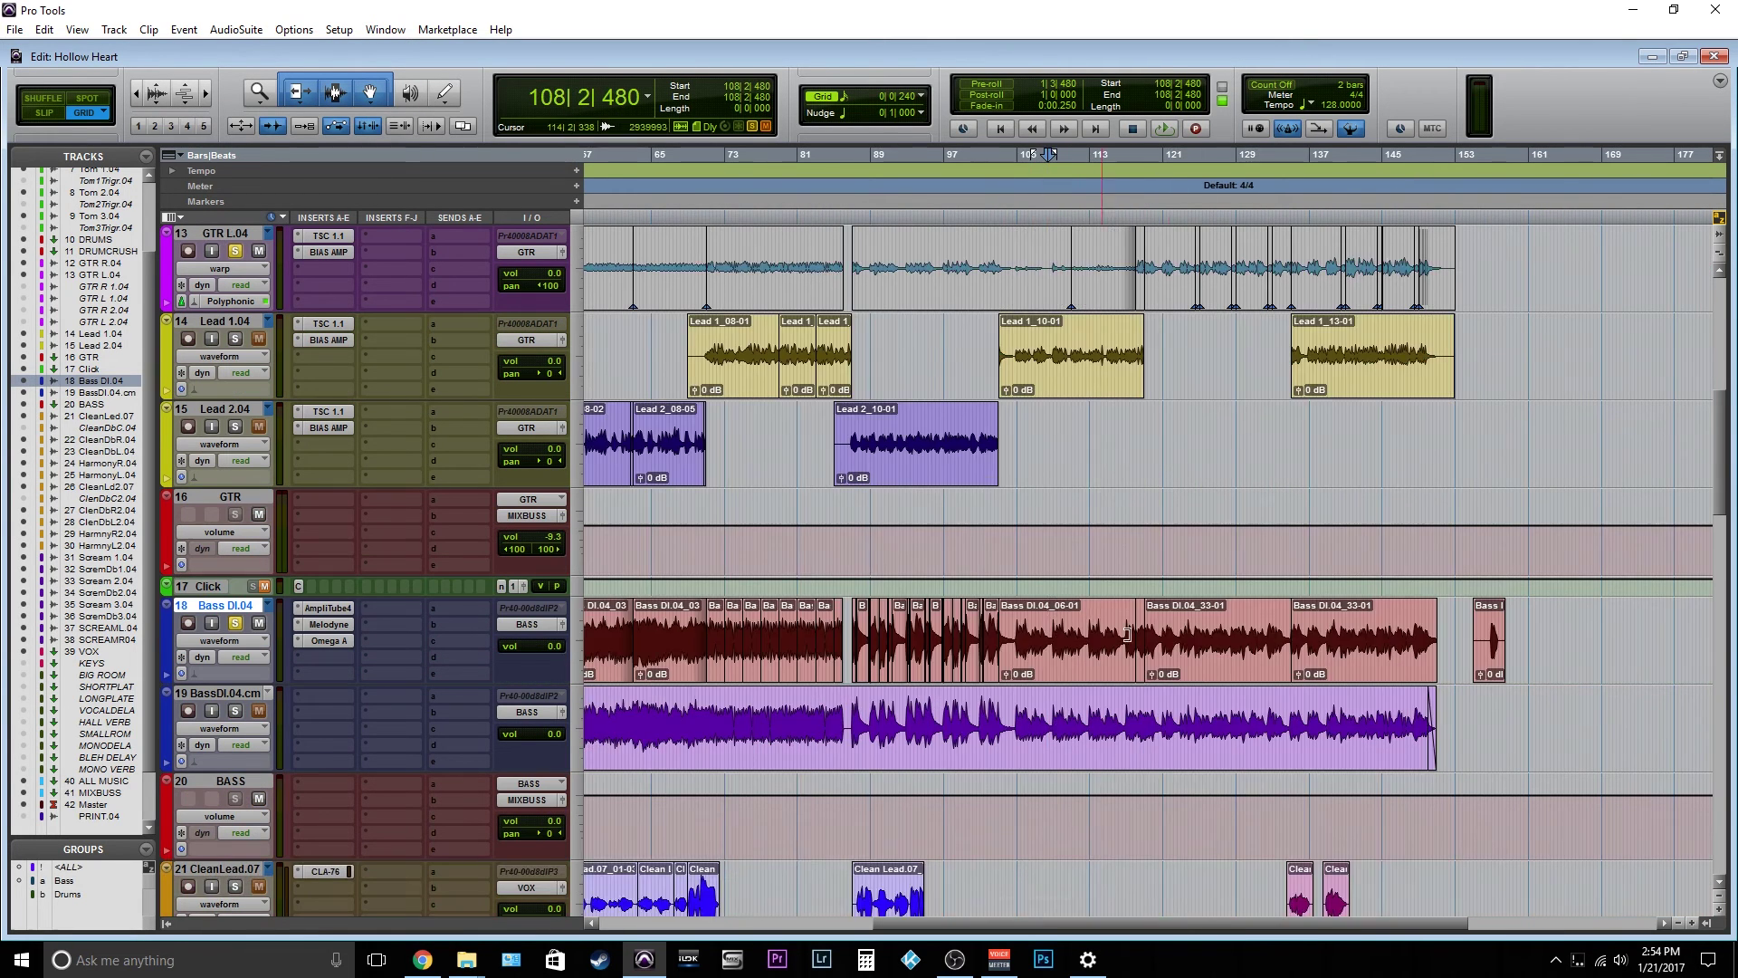
scroll(872, 629, down, 2)
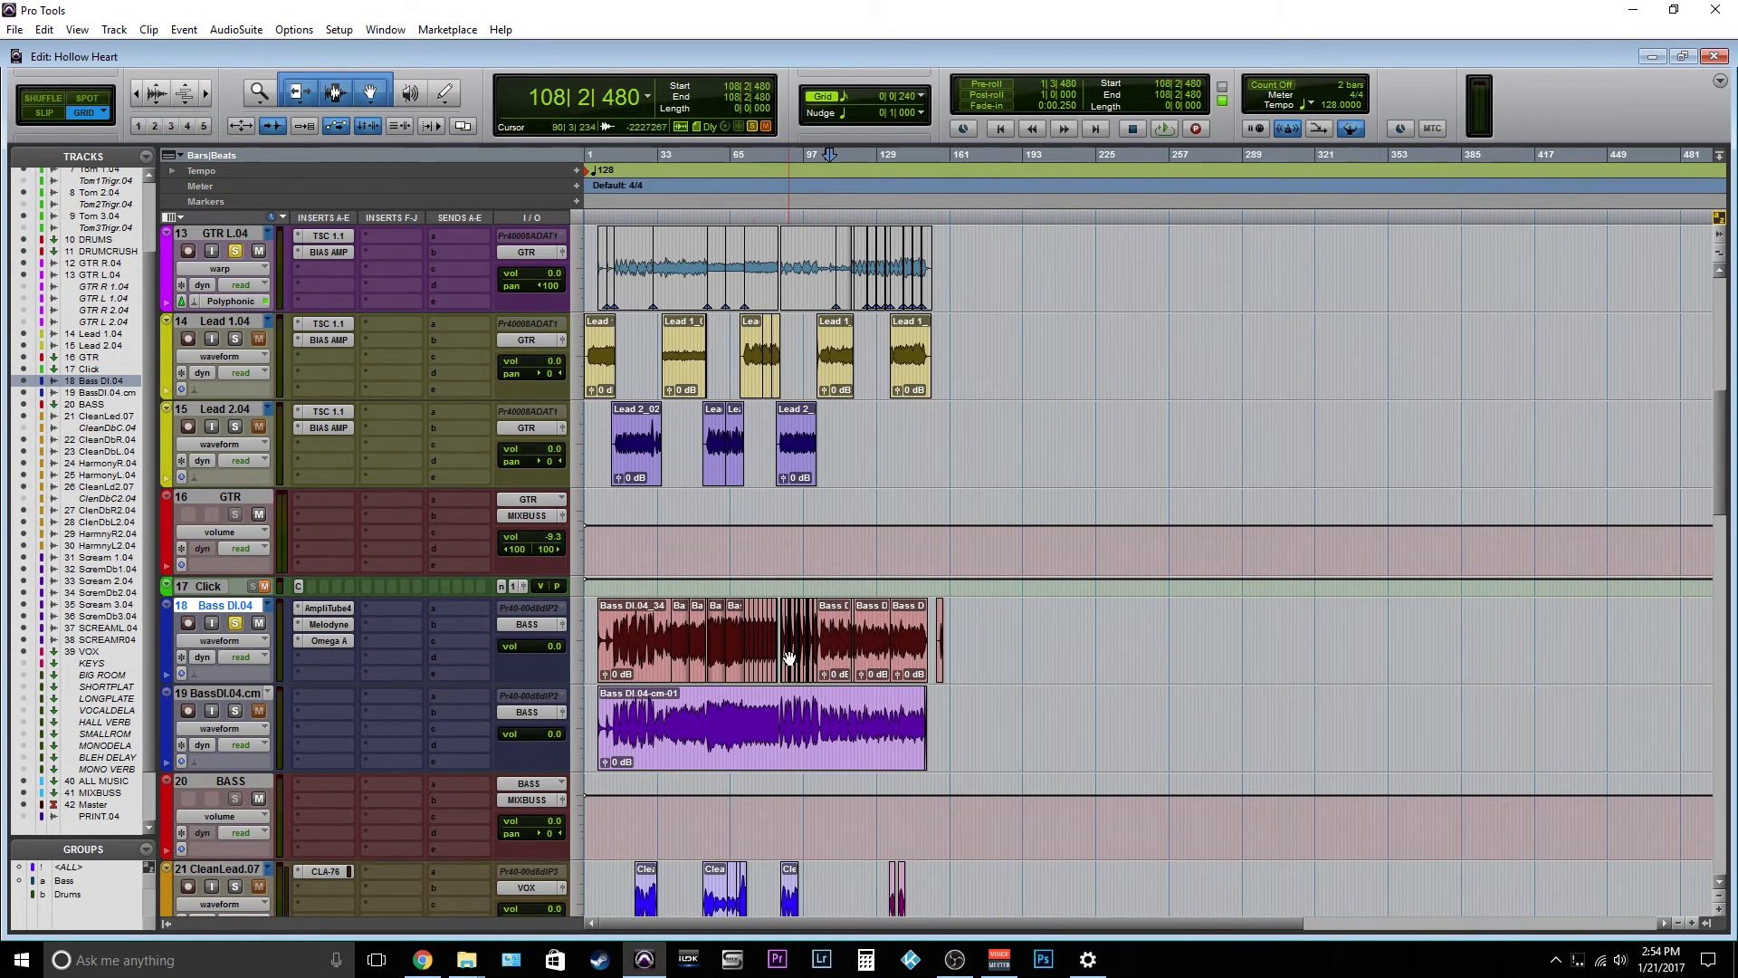
Hide and make inactive the original Bass DI.04 track, leaving BassDI.04.cm as track 18.
right_click(209, 603)
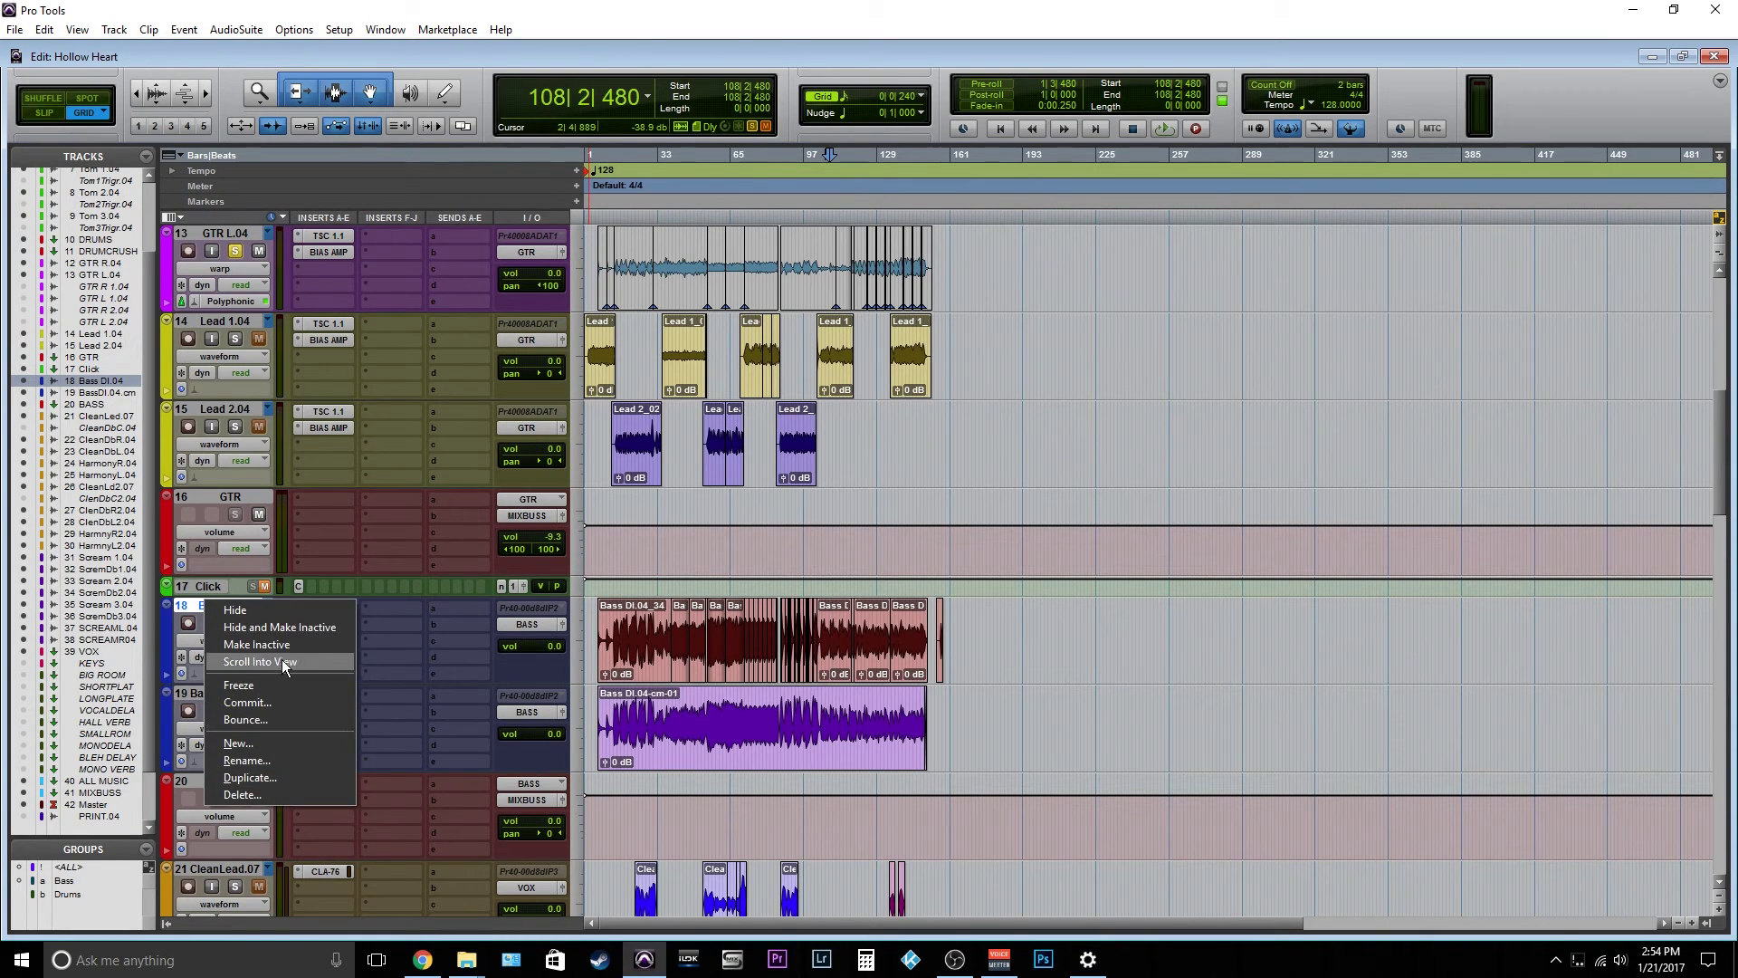
click(292, 628)
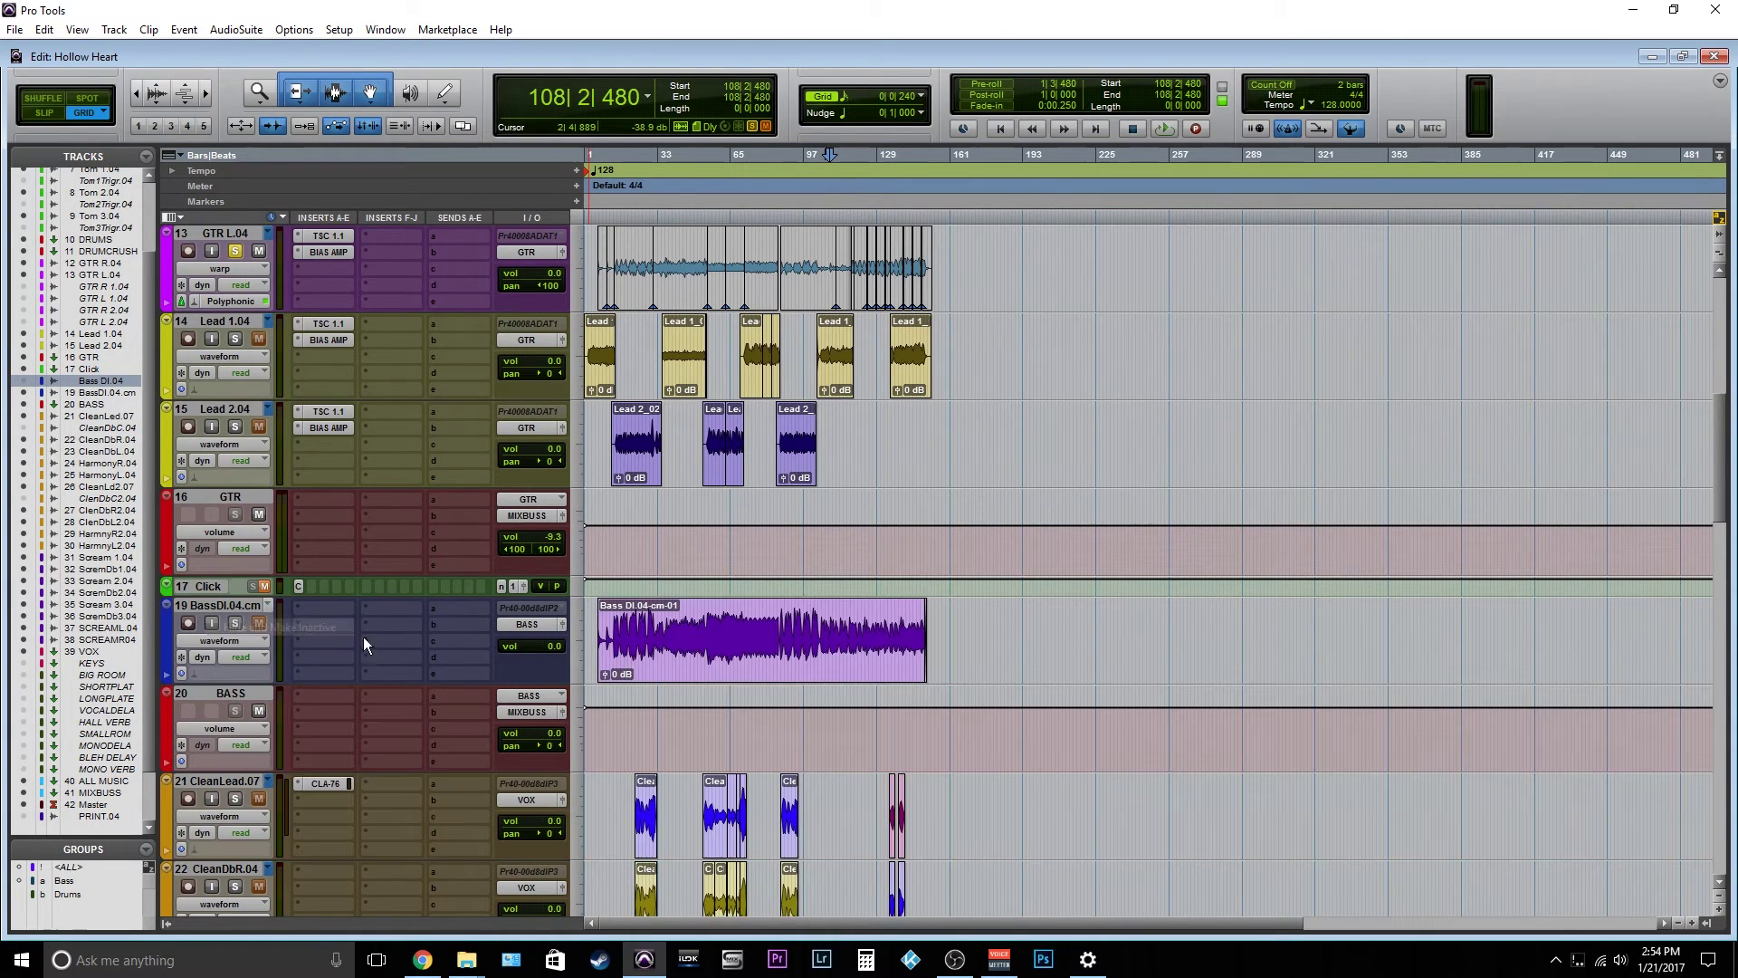
click(794, 609)
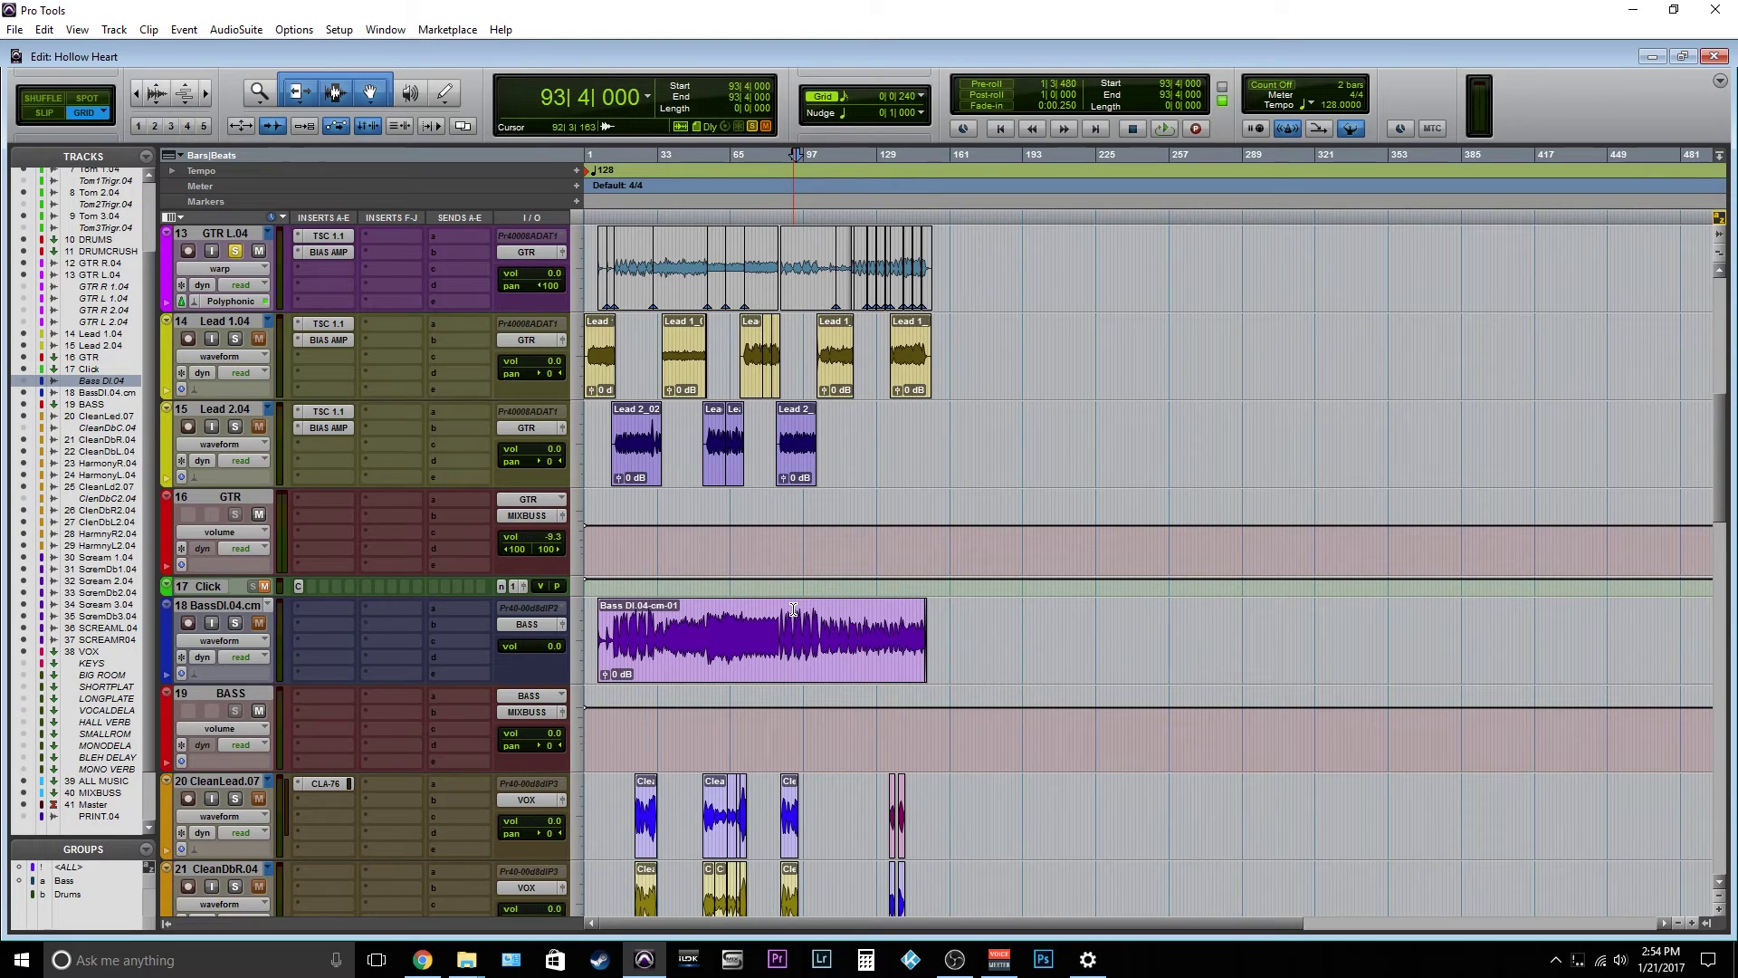